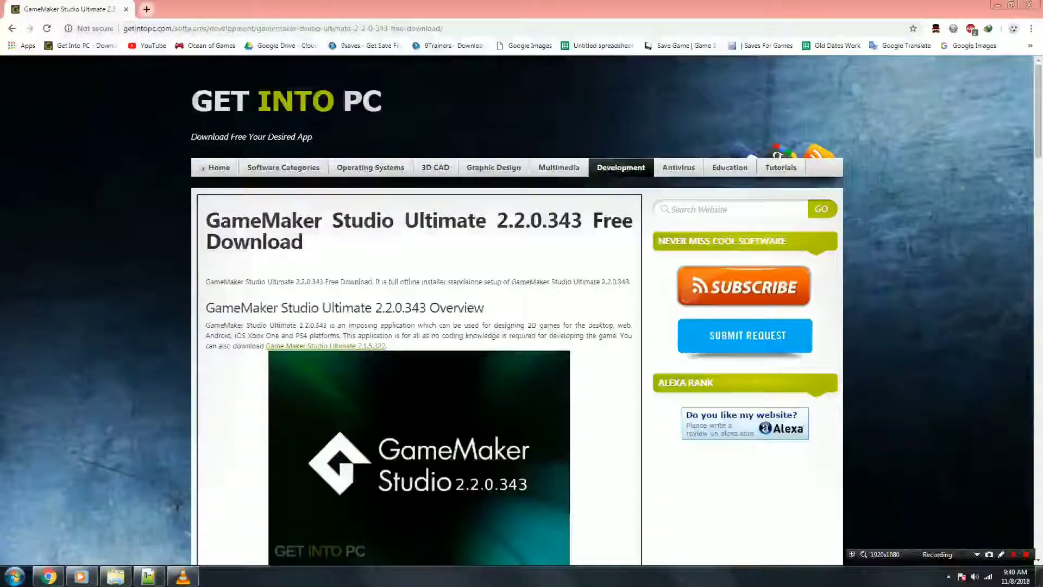
On the GameMaker Studio Ultimate 2.2.0.343 Get Into PC page, select the address and scroll to Download Full Setup.
left_click(459, 28)
mouse_move(459, 28)
left_mouse_down()
mouse_move(239, 27)
mouse_move(451, 28)
left_mouse_up()
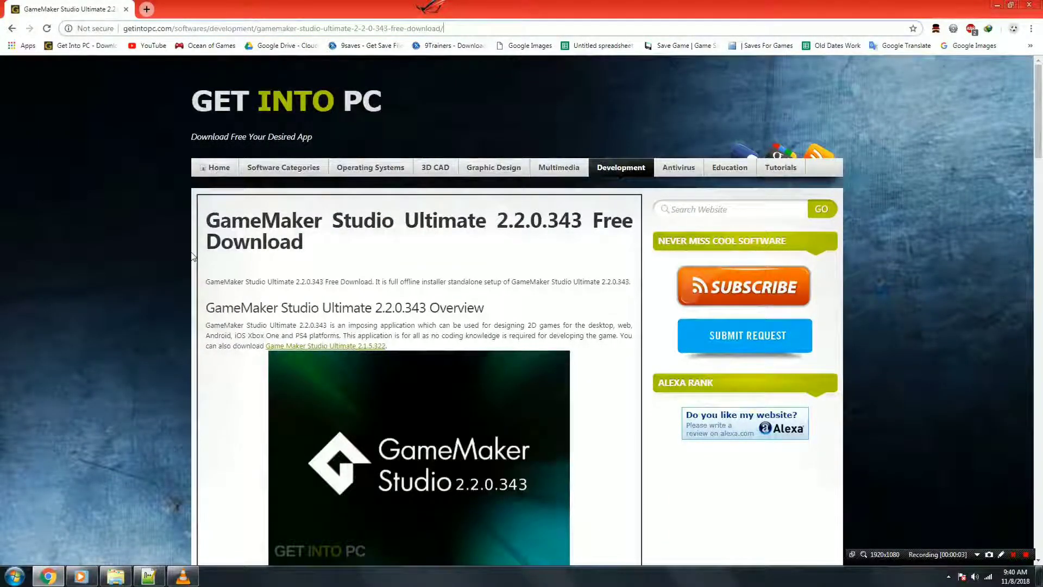
scroll(229, 263, "down", 20)
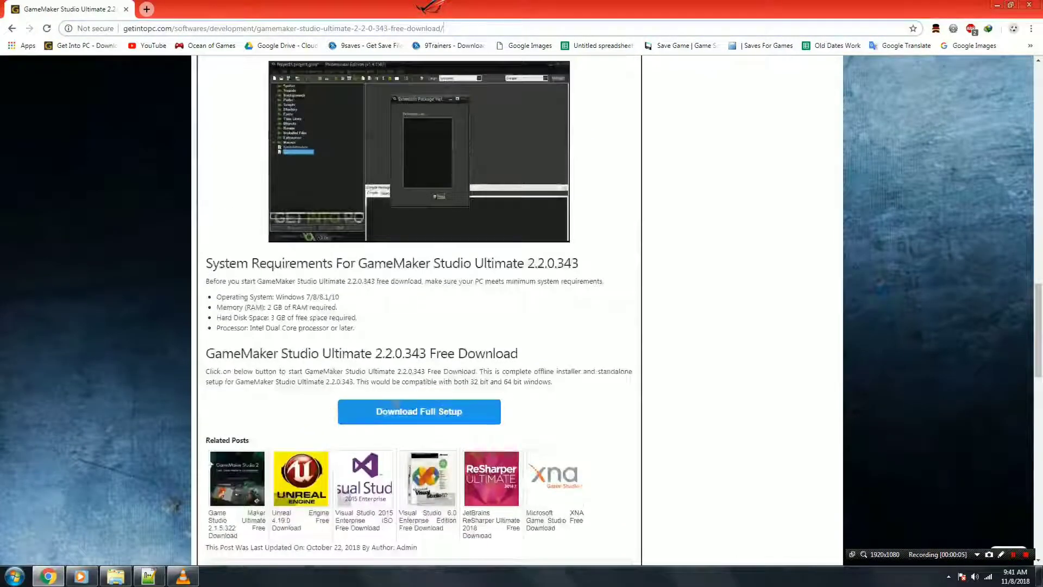
Review Software-Guide.txt steps 1–3 on staying online and disabling antivirus, then open the Start menu.
left_click(148, 575)
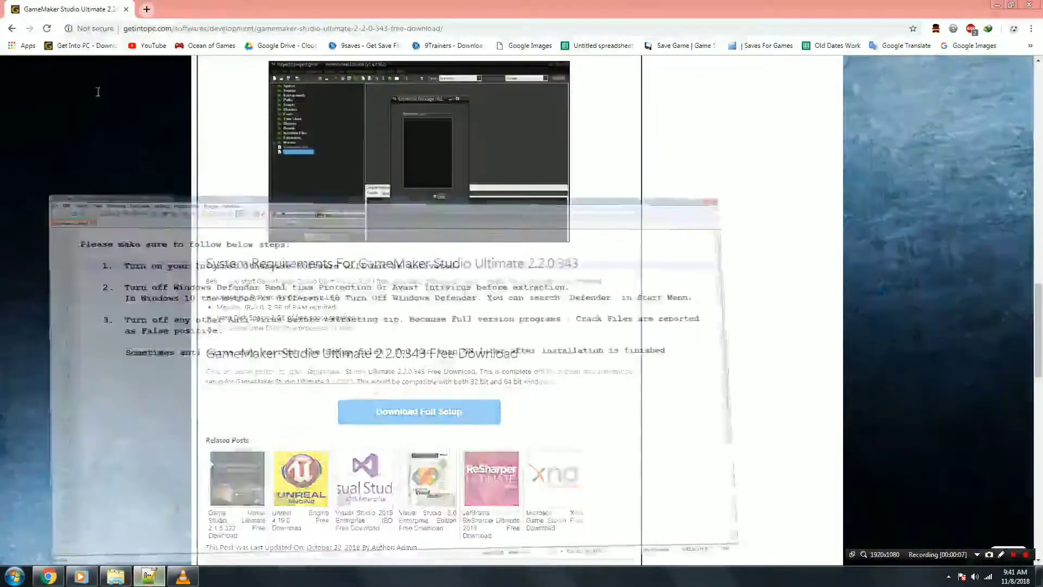
left_click_drag(48, 78, 359, 79)
left_click_drag(96, 111, 624, 111)
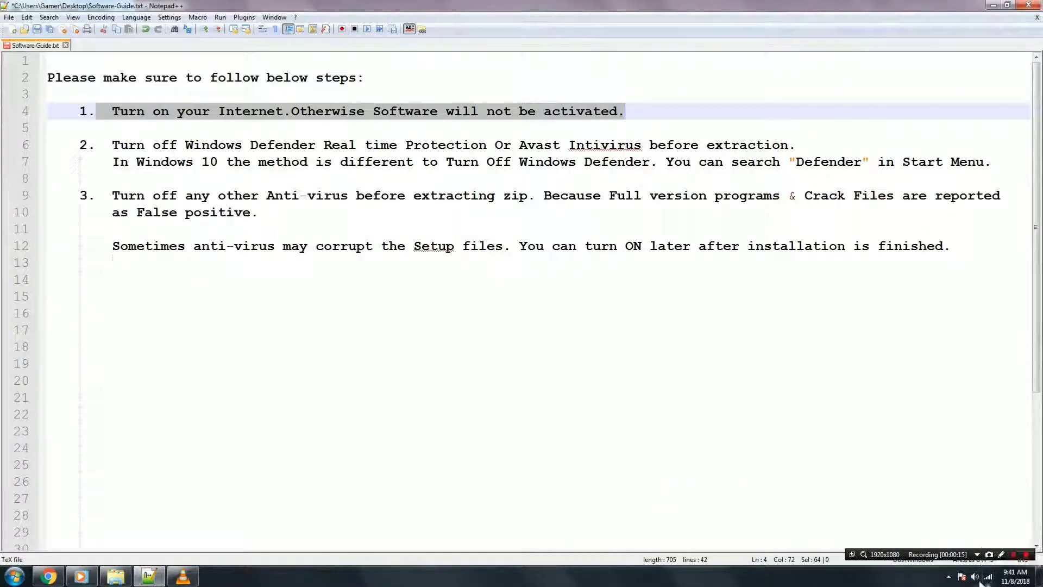
left_click_drag(112, 145, 935, 246)
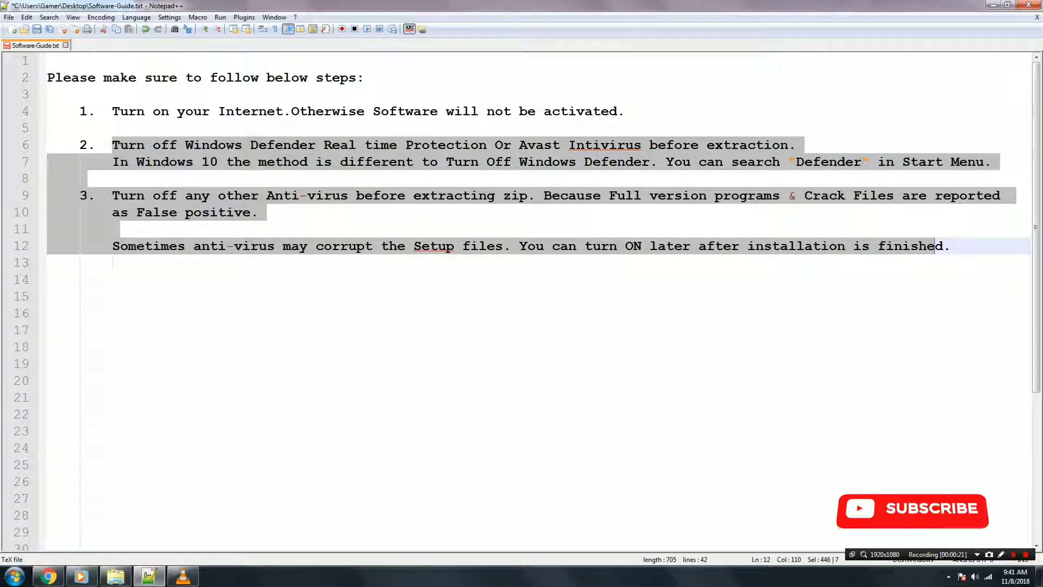
left_click(15, 574)
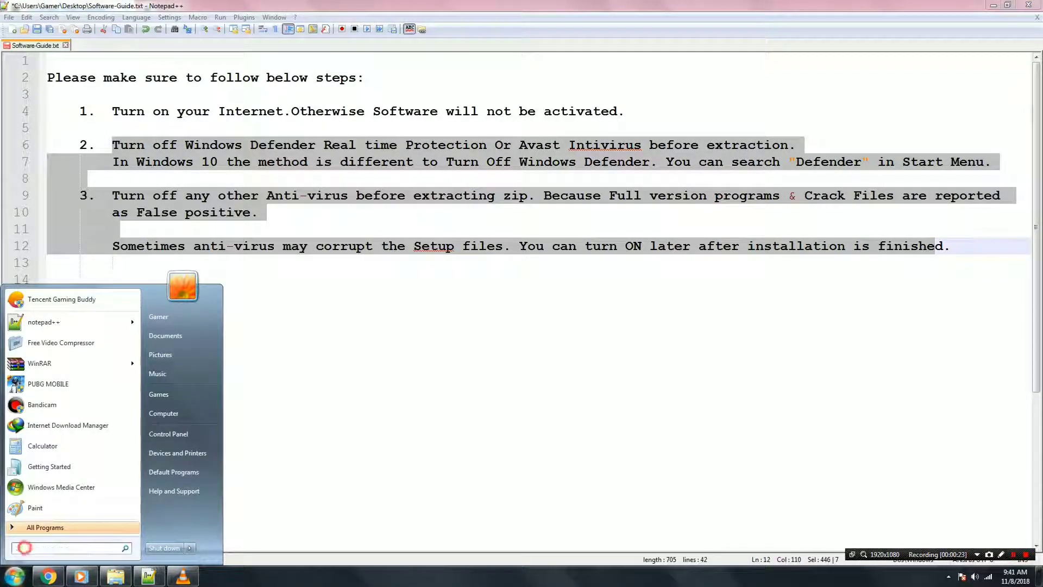
type("defe")
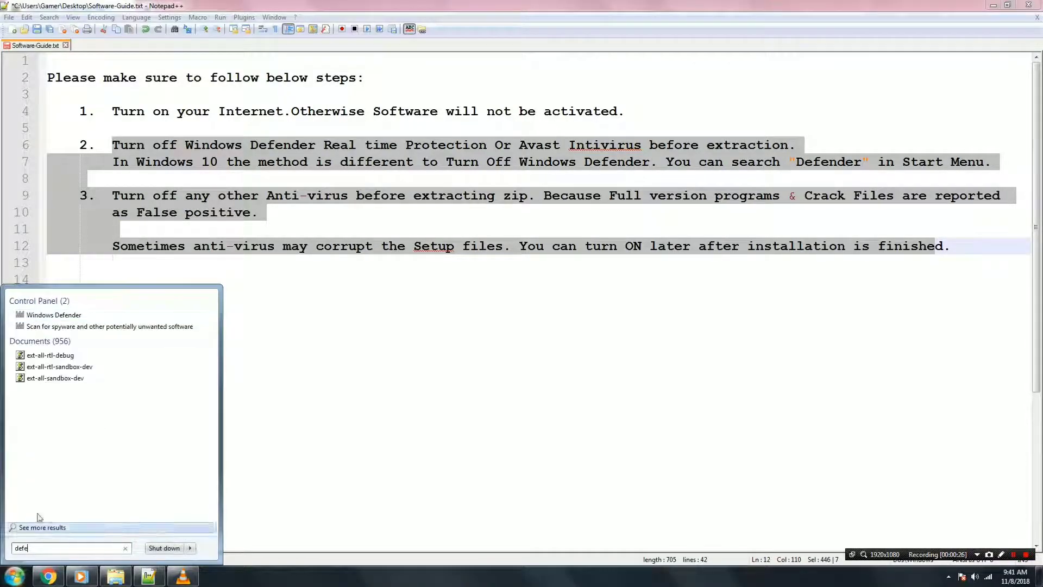
left_click(58, 314)
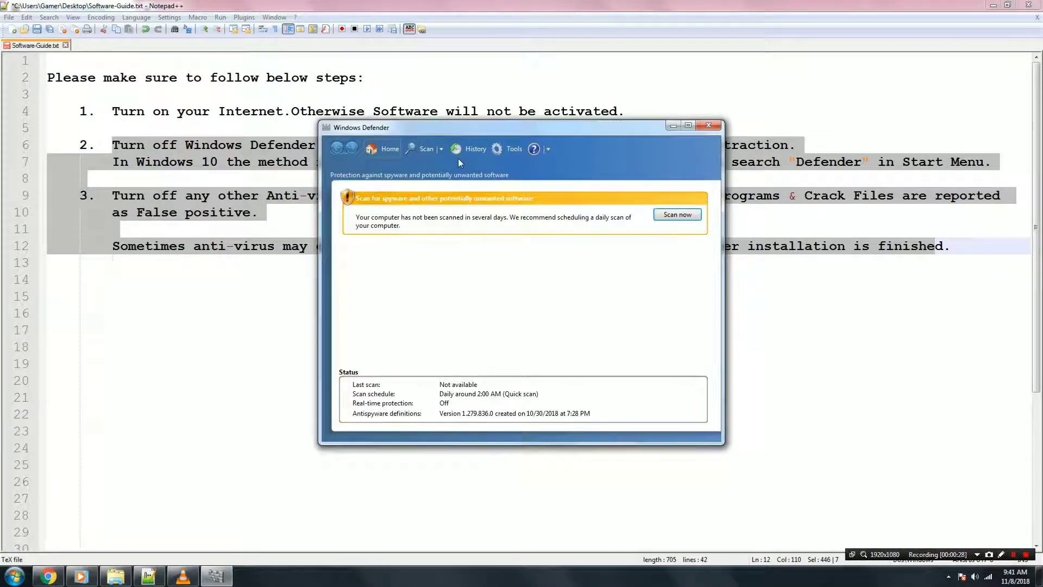
left_click(510, 149)
left_click(401, 233)
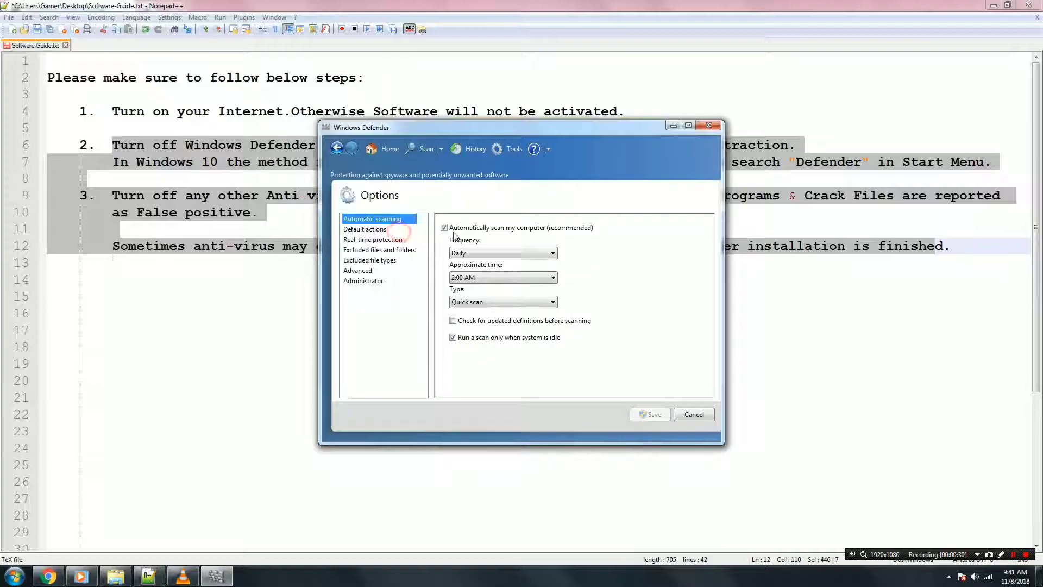
left_click(375, 240)
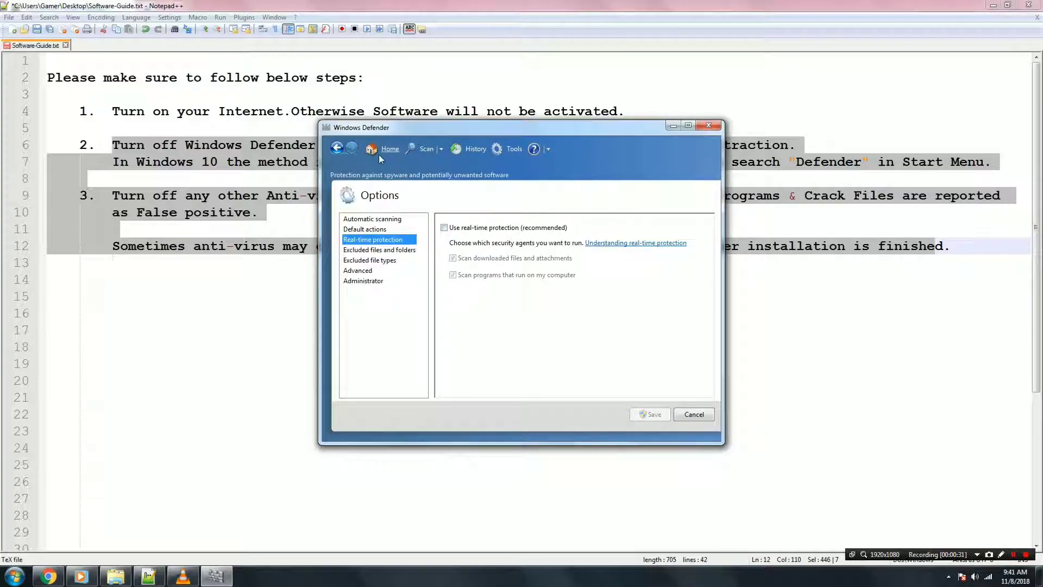
left_click(381, 154)
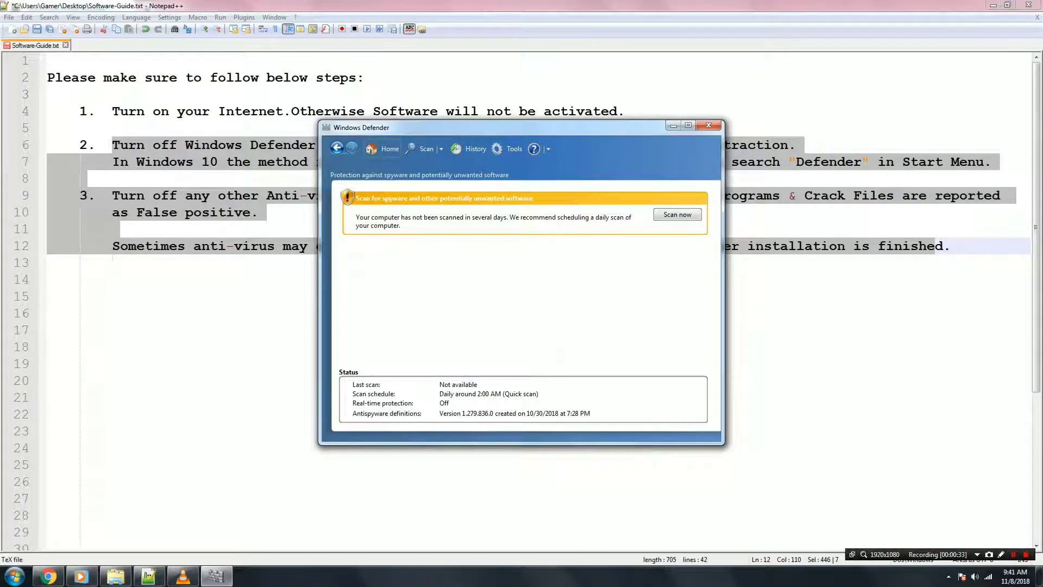
left_click(708, 126)
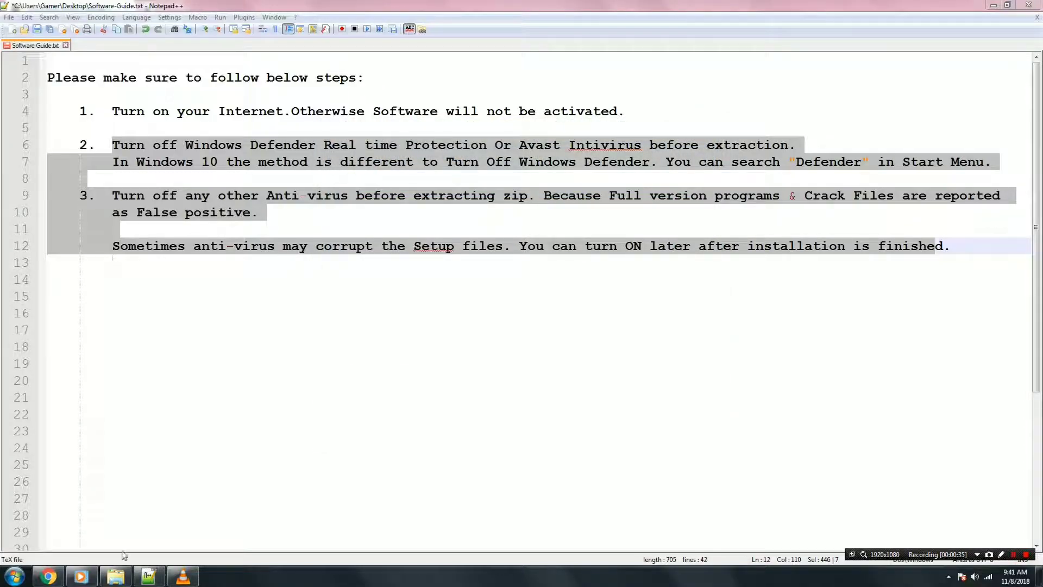
Extract the GameMaker_Studio_Ultimate_2.2.0.343 zip to its own folder and open it to reach Setup.
left_click(115, 576)
right_click(169, 90)
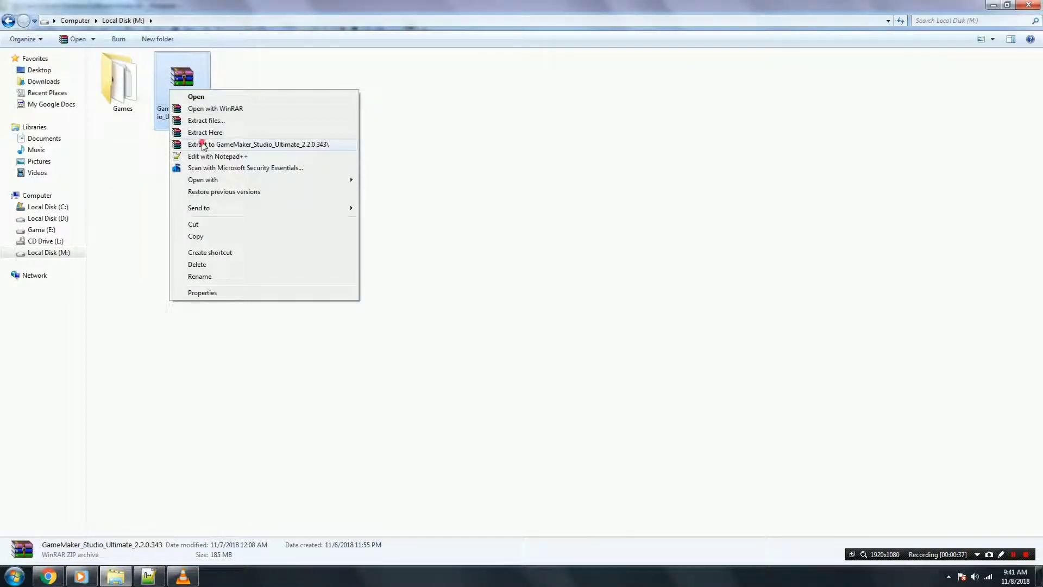
left_click(203, 144)
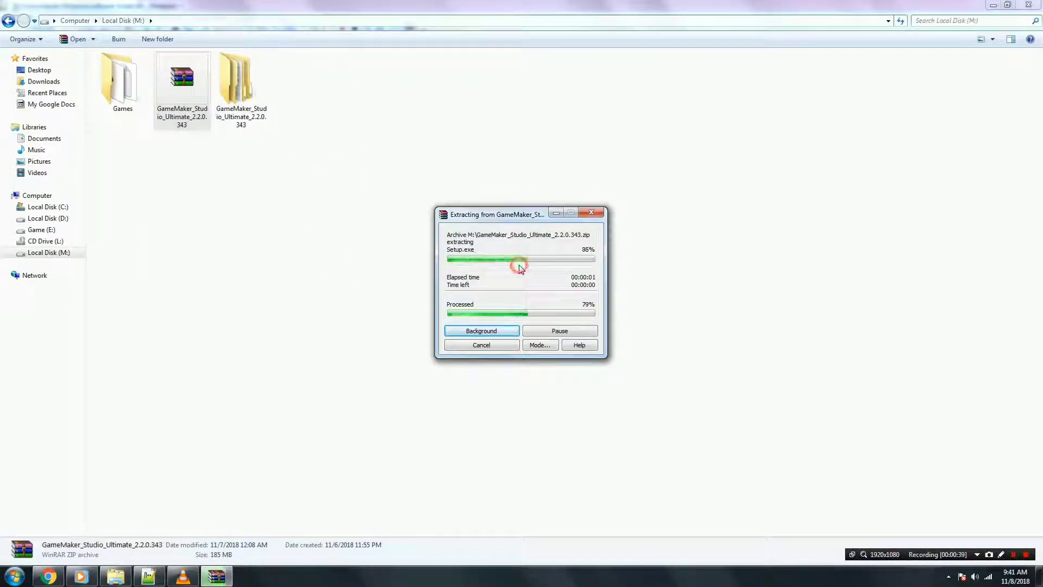
double_click(236, 87)
double_click(158, 73)
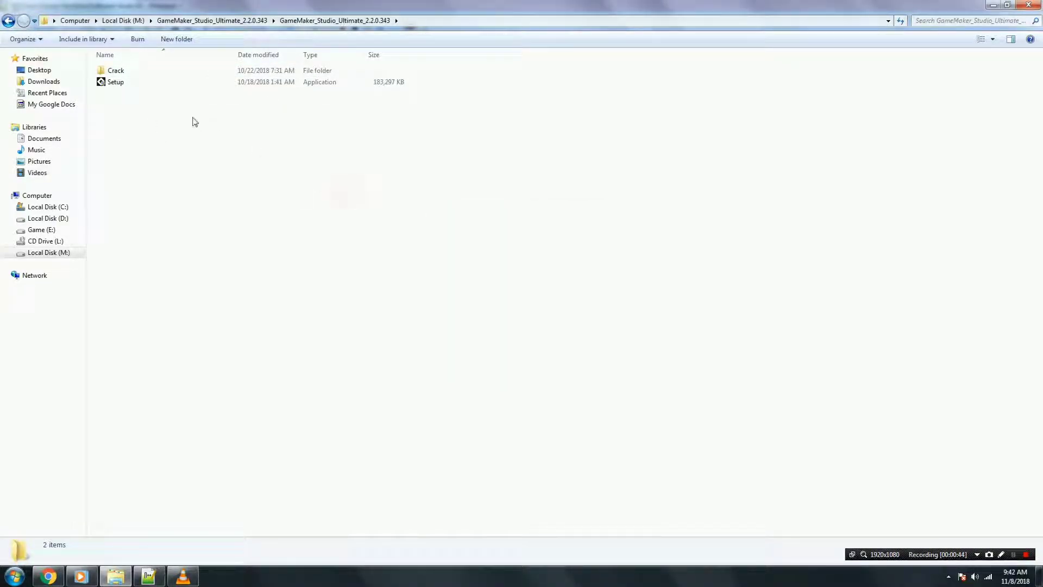
right_click(121, 85)
Install GameMaker Studio 2 as administrator in English, with default components and location, and launch it.
left_click(140, 103)
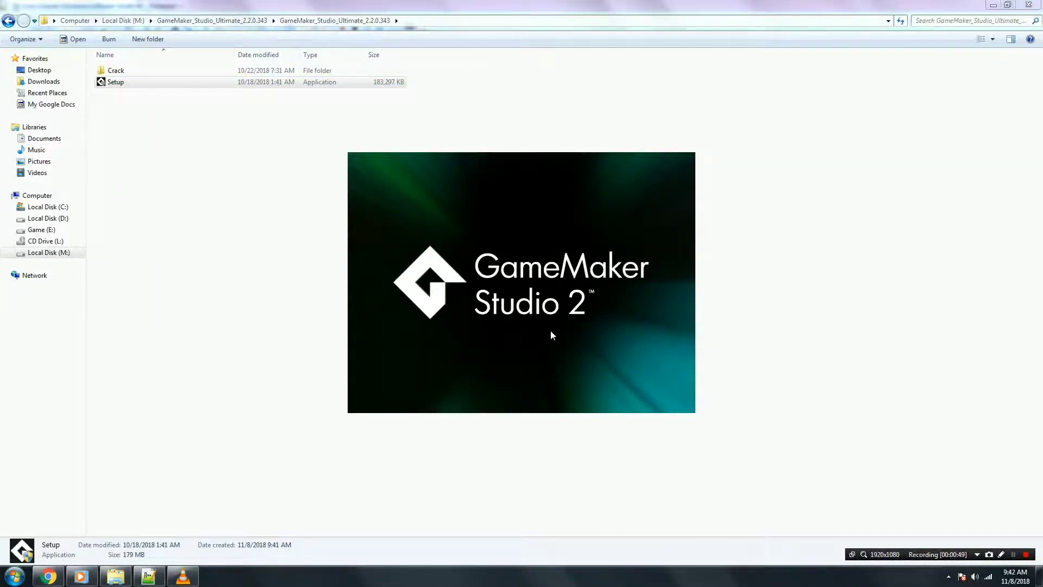
left_click(525, 313)
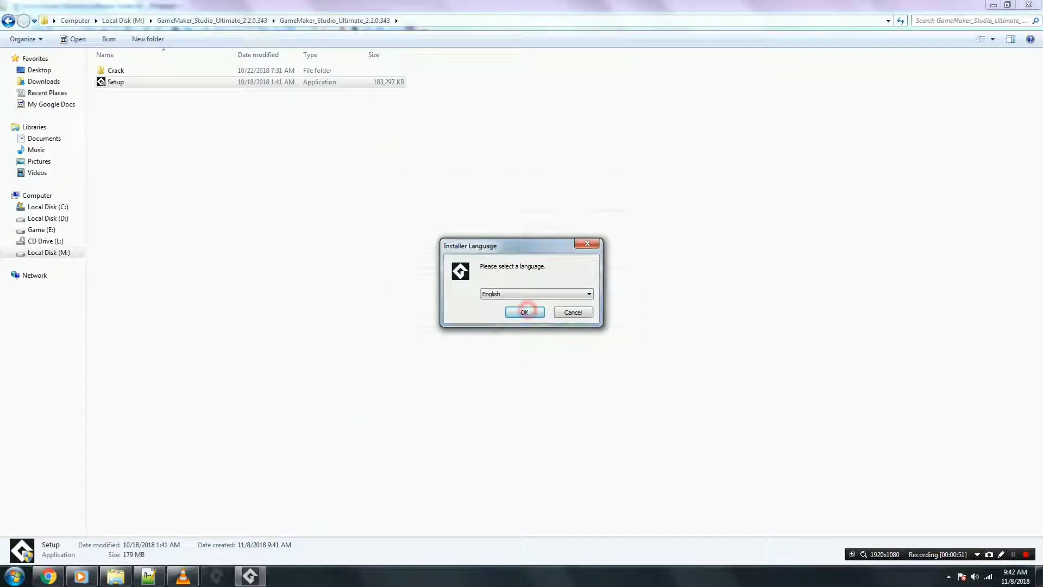
left_click(586, 375)
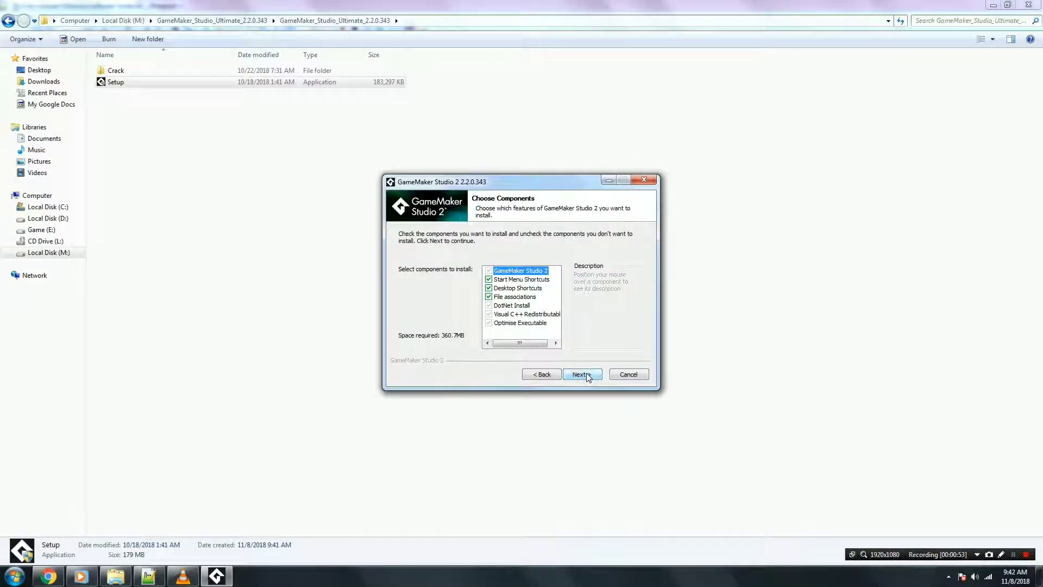
left_click(582, 374)
left_click(582, 374)
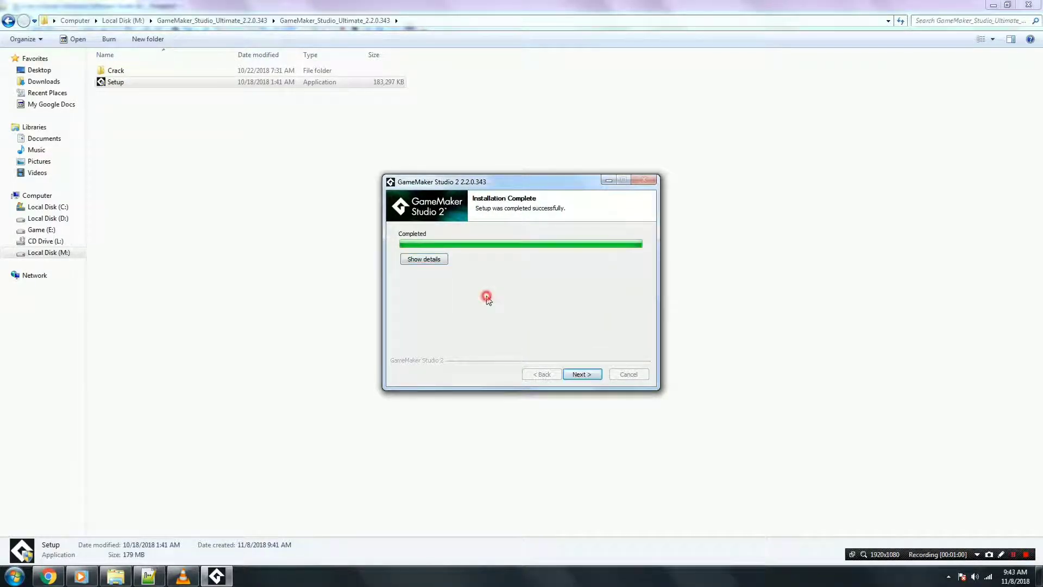
left_click(581, 373)
left_click(582, 373)
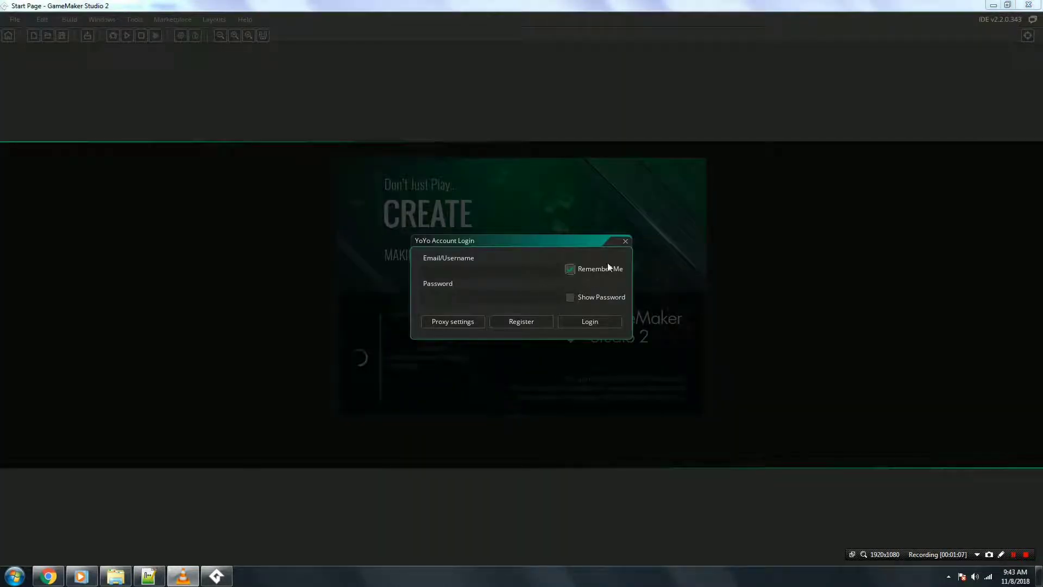
Dismiss the YoYo login prompt and copy IDE.dll from the Crack folder.
left_click(625, 242)
left_click(322, 240)
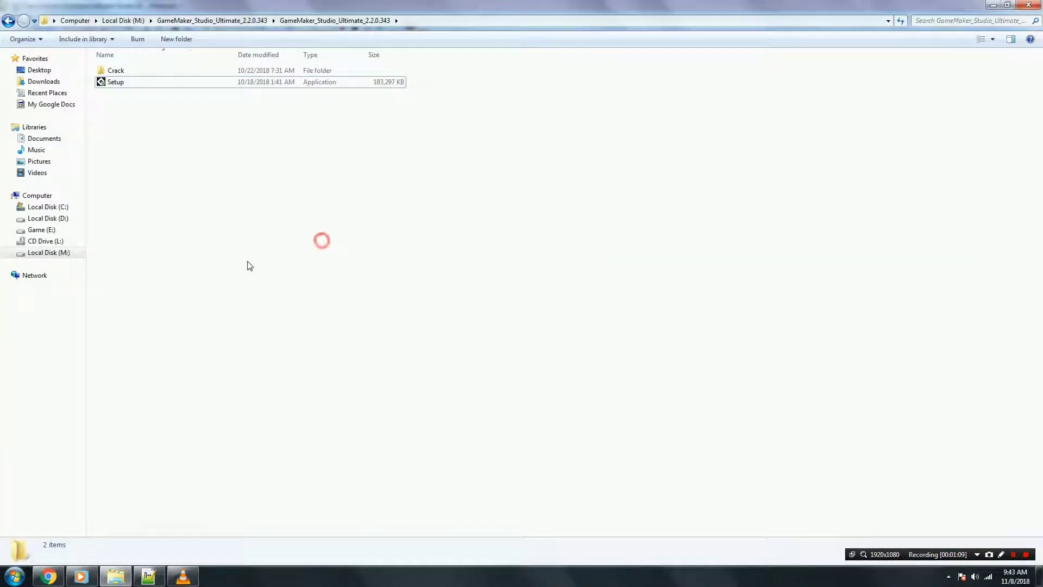
left_click(239, 345)
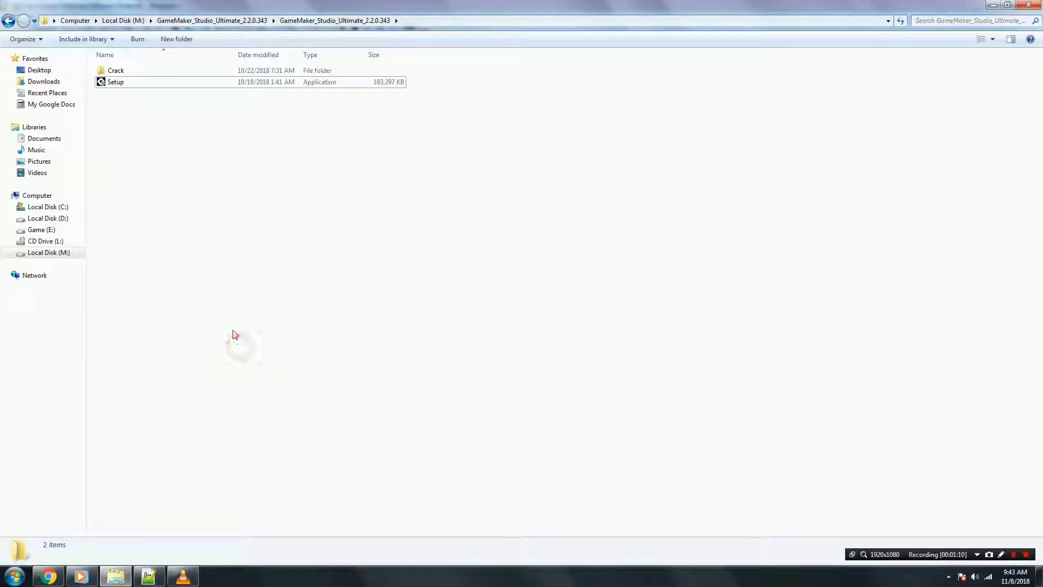
double_click(111, 71)
left_click(163, 161)
left_click(286, 236)
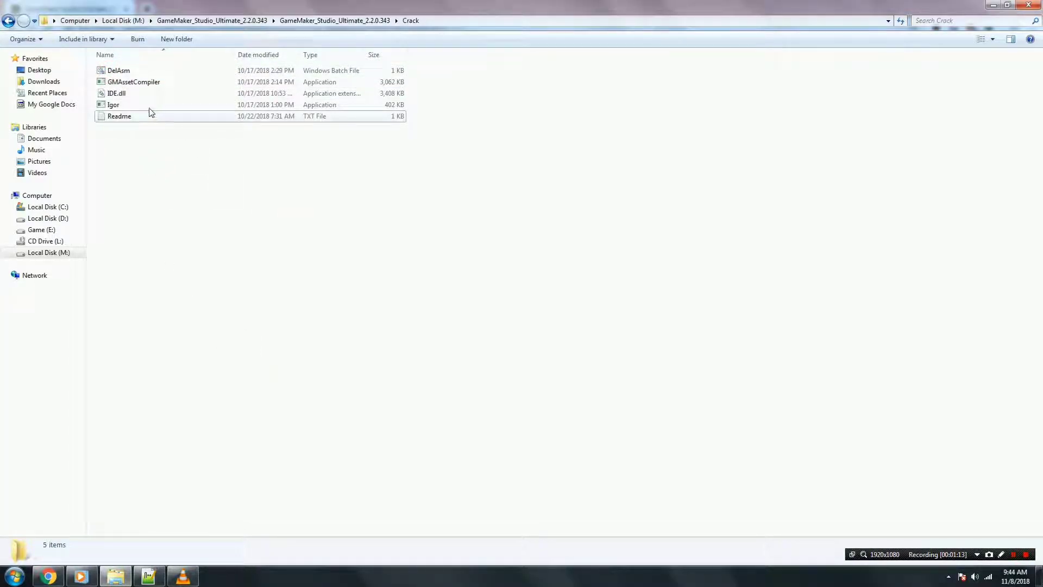
right_click(113, 93)
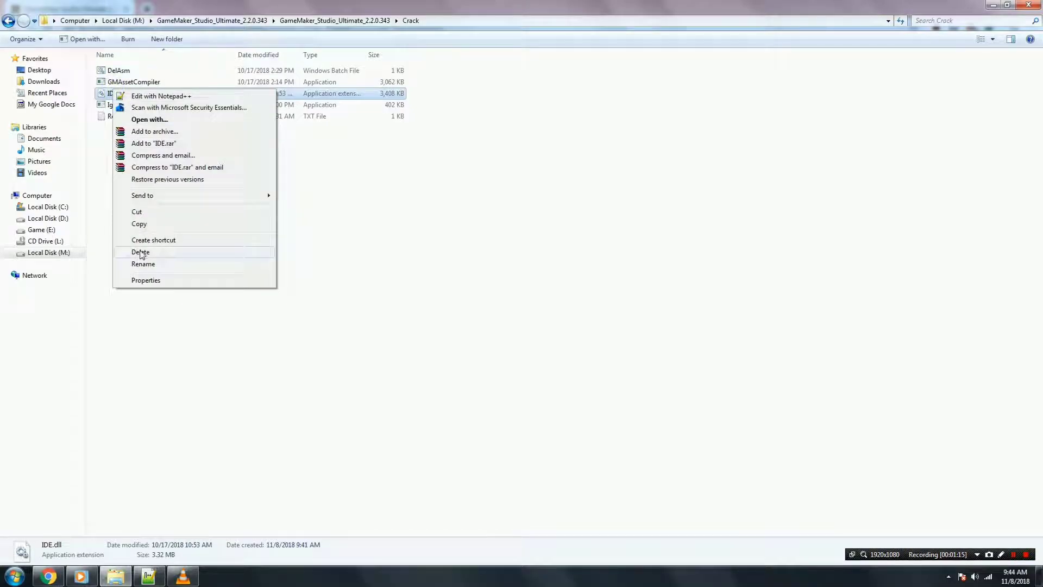
left_click(139, 224)
left_click(224, 285)
Paste IDE.dll into the GameMaker Studio 2 install folder, replacing the original with administrator permission.
key("super")
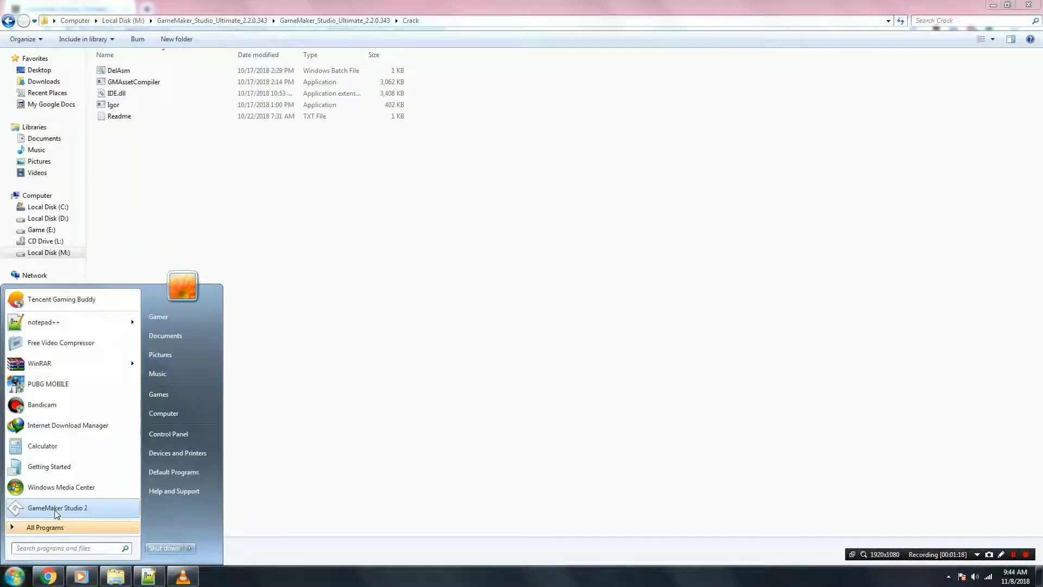
right_click(54, 508)
left_click(76, 500)
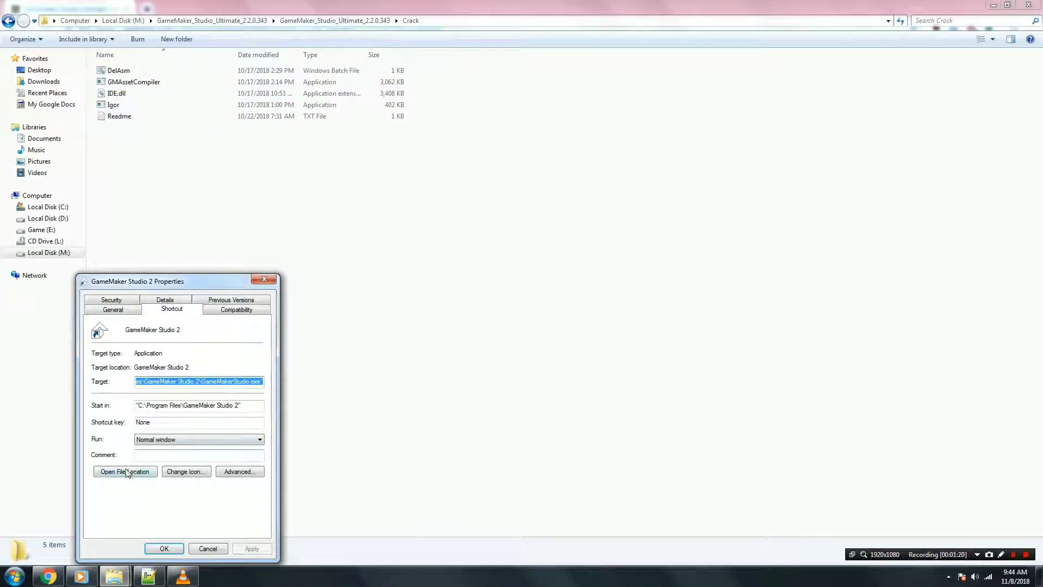
left_click(130, 471)
right_click(660, 197)
left_click(685, 272)
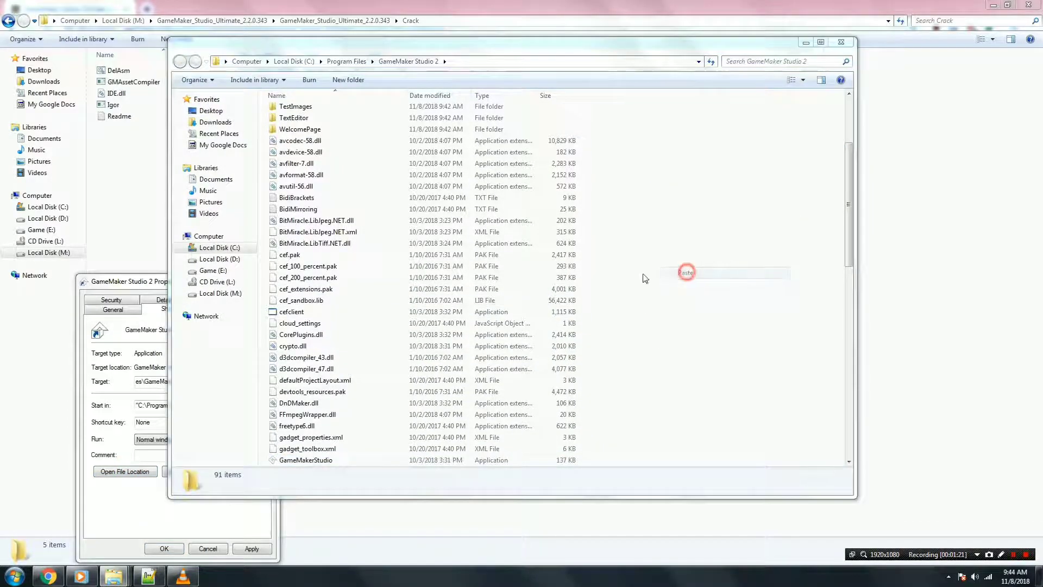
left_click(710, 205)
left_click(144, 278)
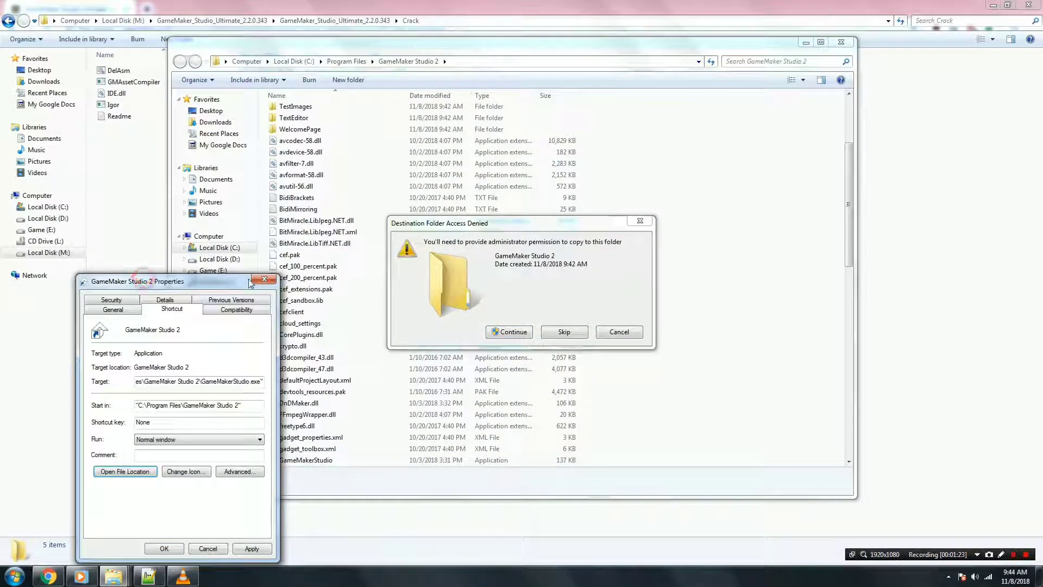
left_click(263, 279)
left_click(520, 333)
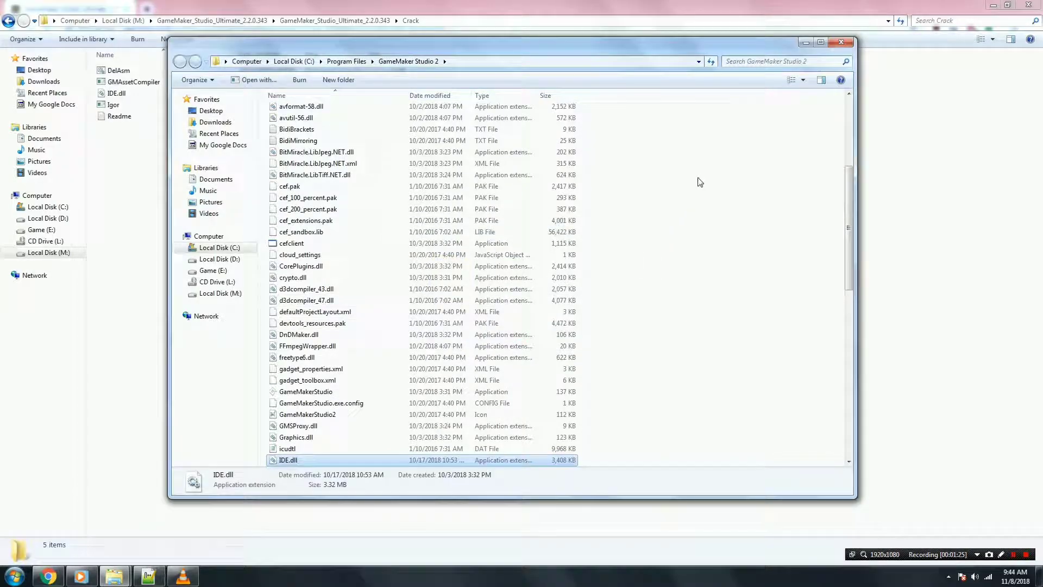
left_click(842, 42)
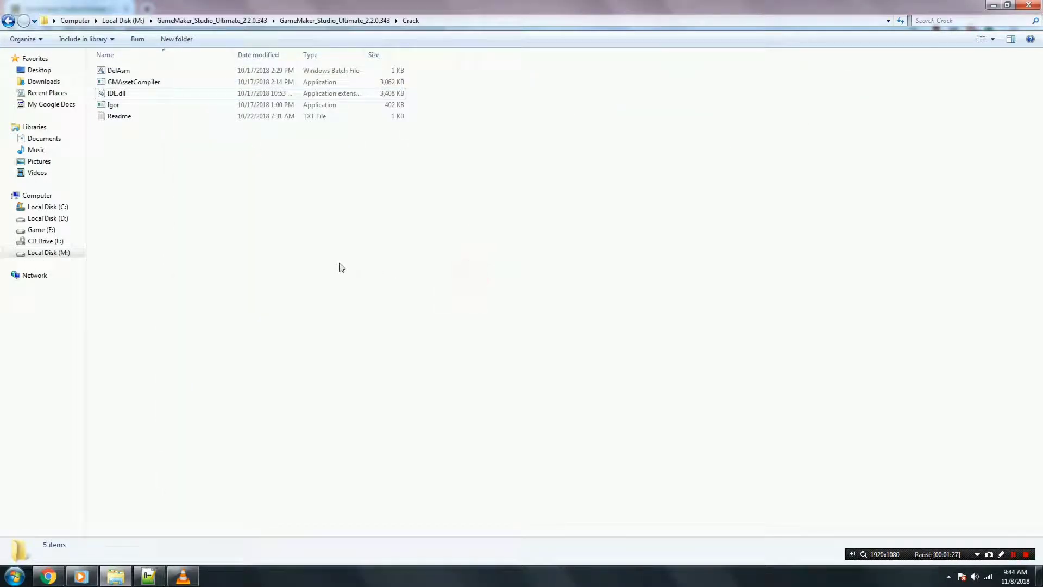
Run the DelAsm script as administrator until it reports Done, close the console, and open Start.
right_click(114, 70)
left_click(141, 112)
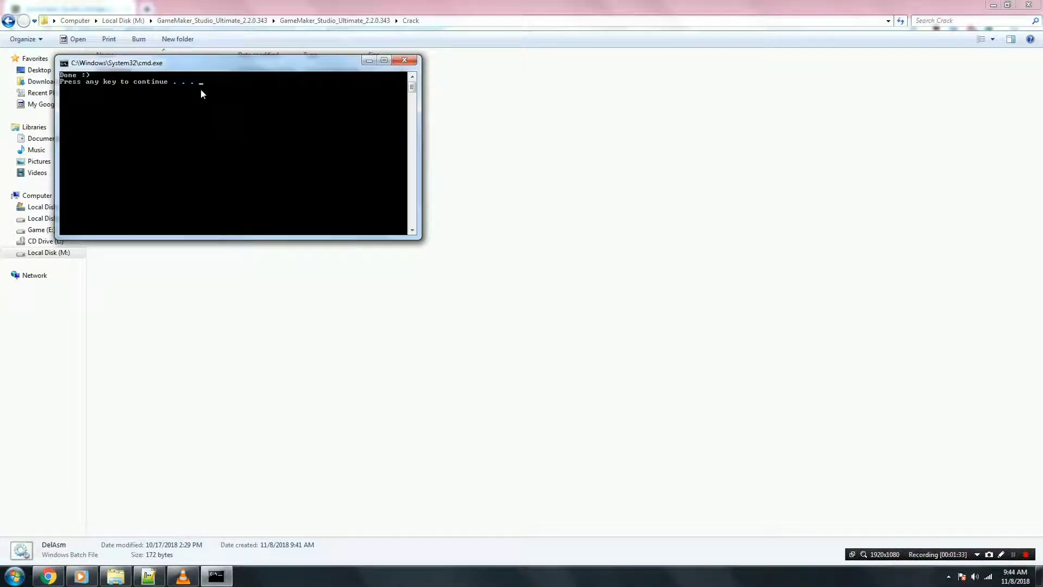
left_click_drag(181, 72, 390, 223)
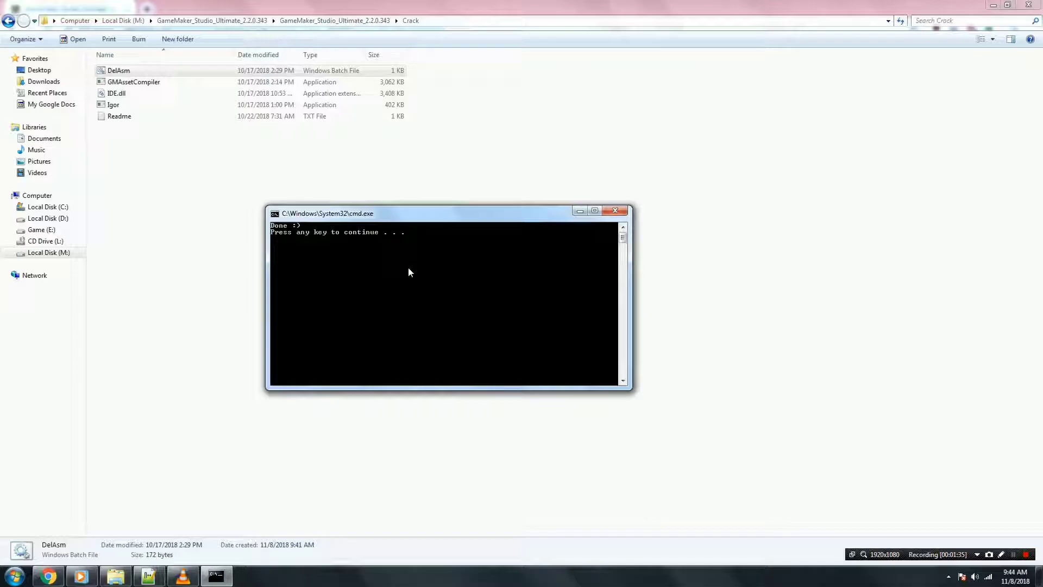
key("Return")
left_click(334, 232)
key("super")
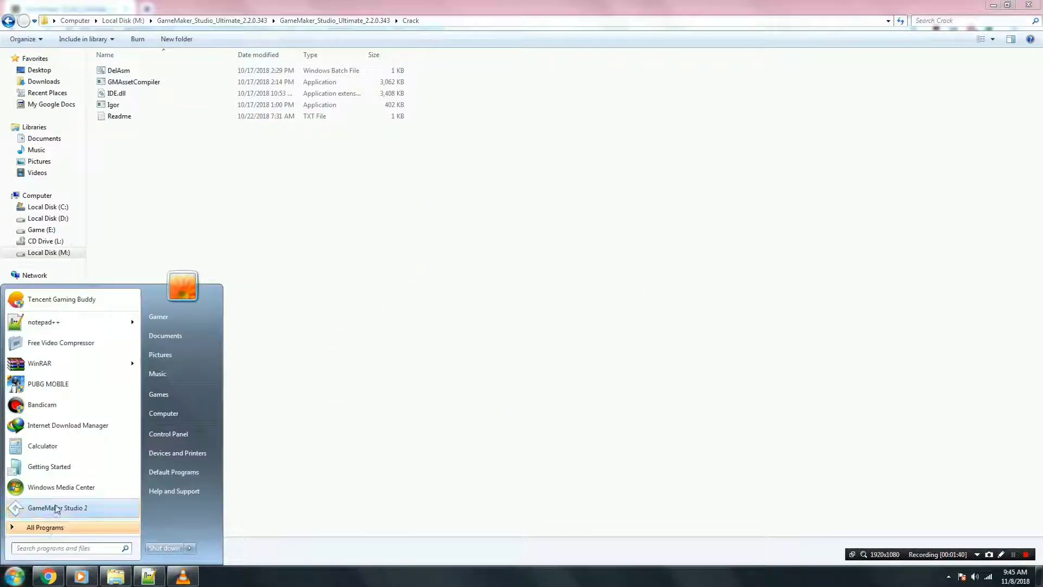
Relaunch GameMaker Studio 2, open Register, and copy the registration URL from Internet Explorer.
left_click(54, 505)
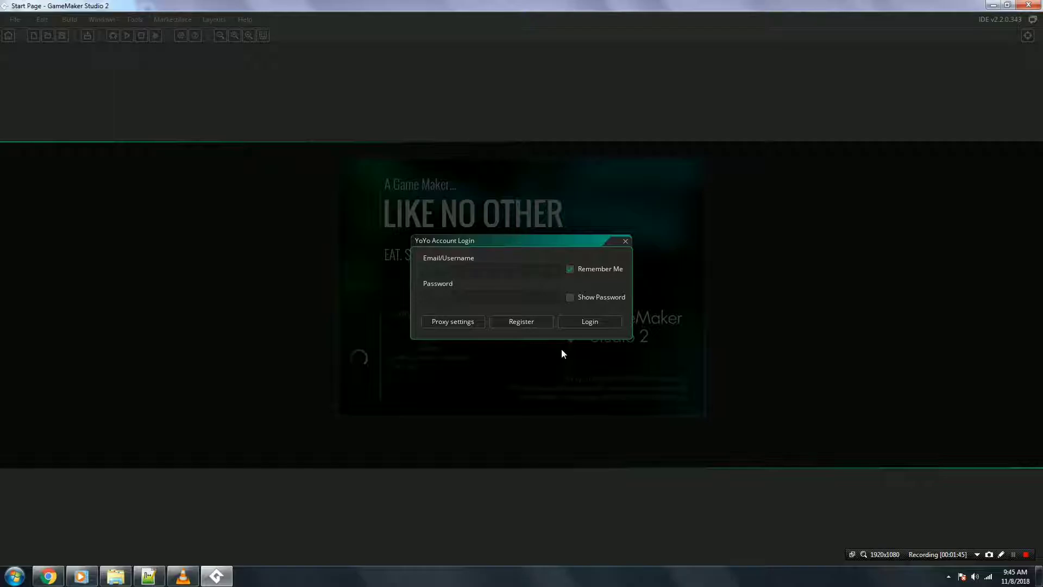
left_click(515, 322)
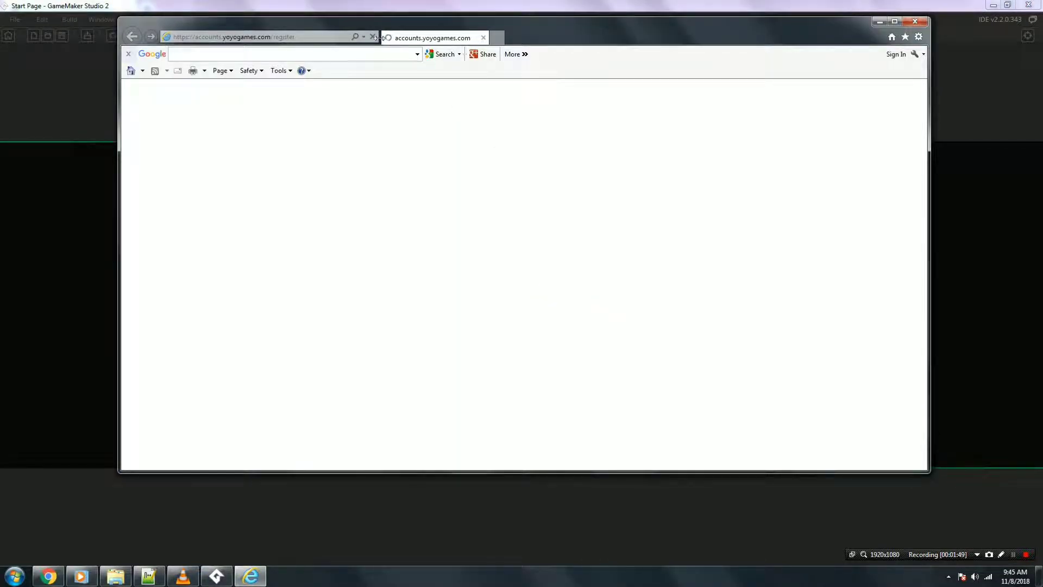
left_click(287, 36)
right_click(287, 37)
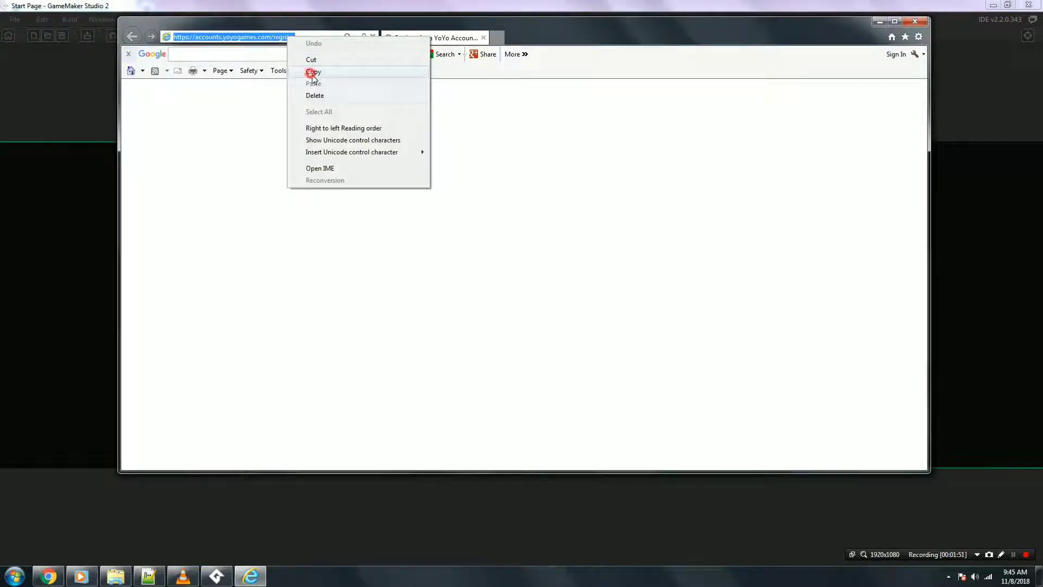
left_click(312, 73)
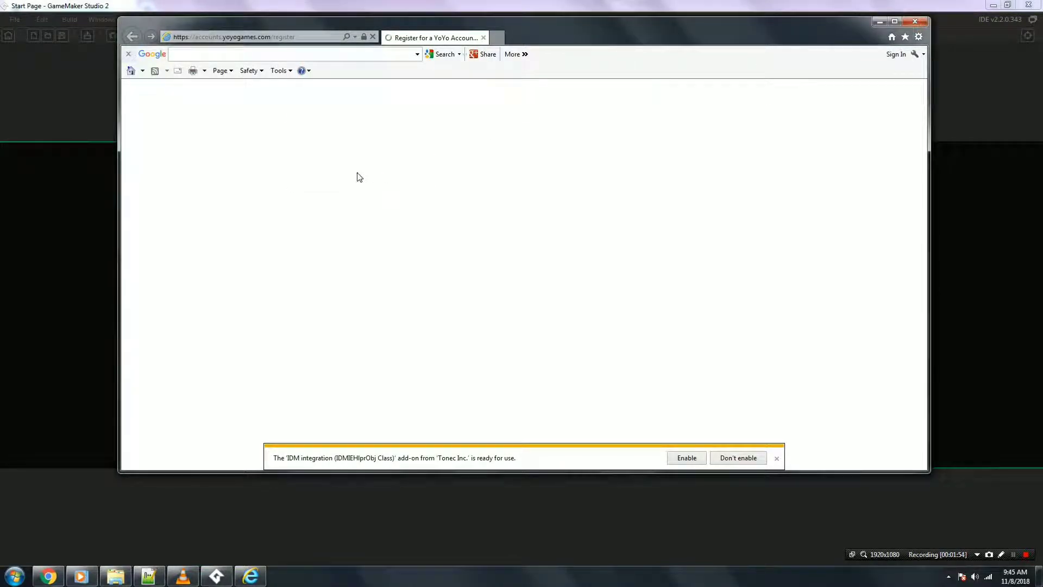
left_click(915, 22)
Load the pasted YoYo registration URL in a new Chrome tab.
left_click(49, 576)
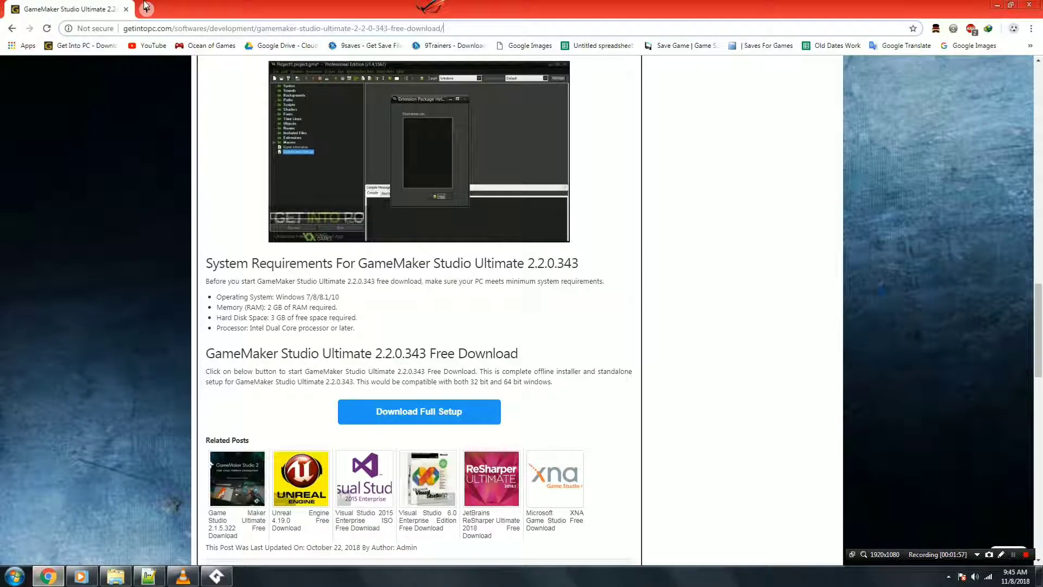
left_click(151, 8)
right_click(171, 30)
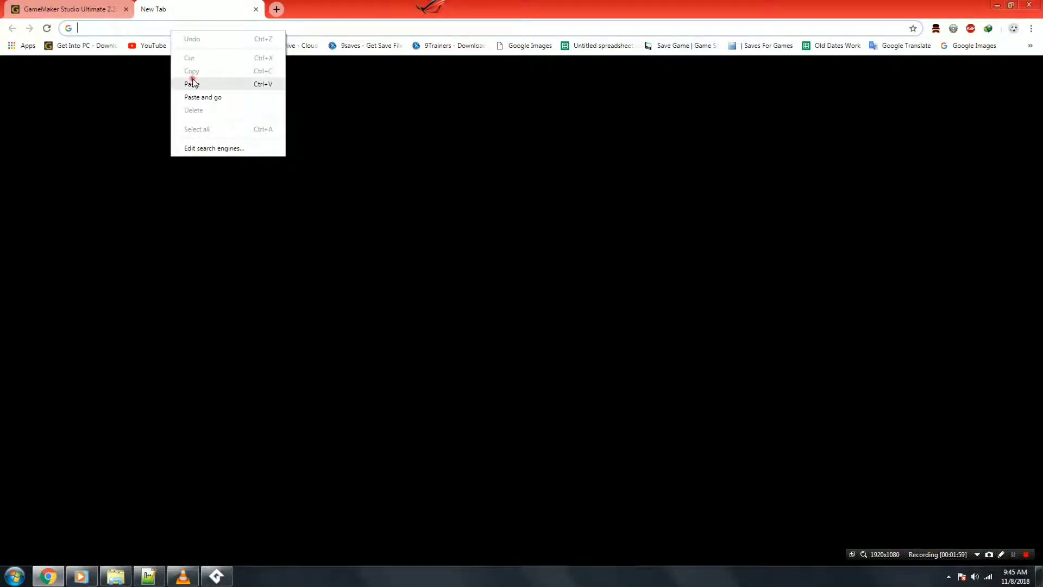
left_click(188, 82)
left_click(141, 48)
Open robot-mail.com in a second tab and select its address.
left_click(276, 9)
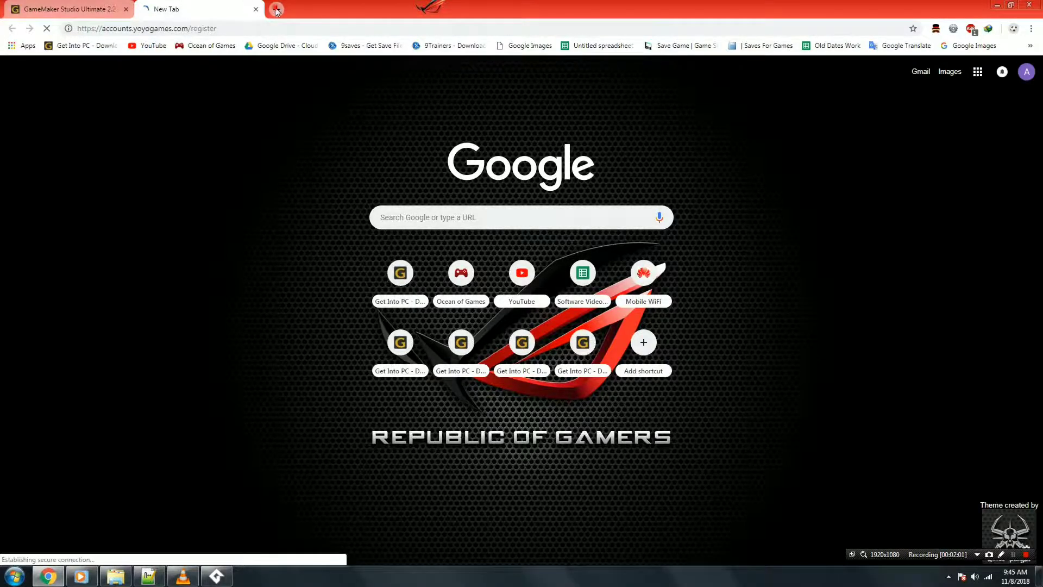
left_click_drag(297, 5, 180, 7)
left_click(221, 30)
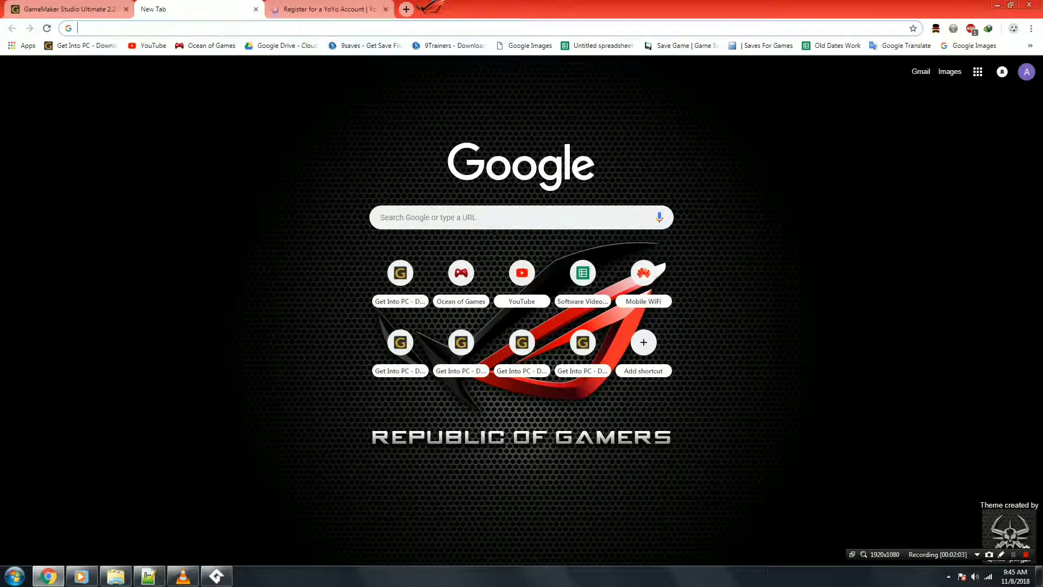
type("robot-mail.com")
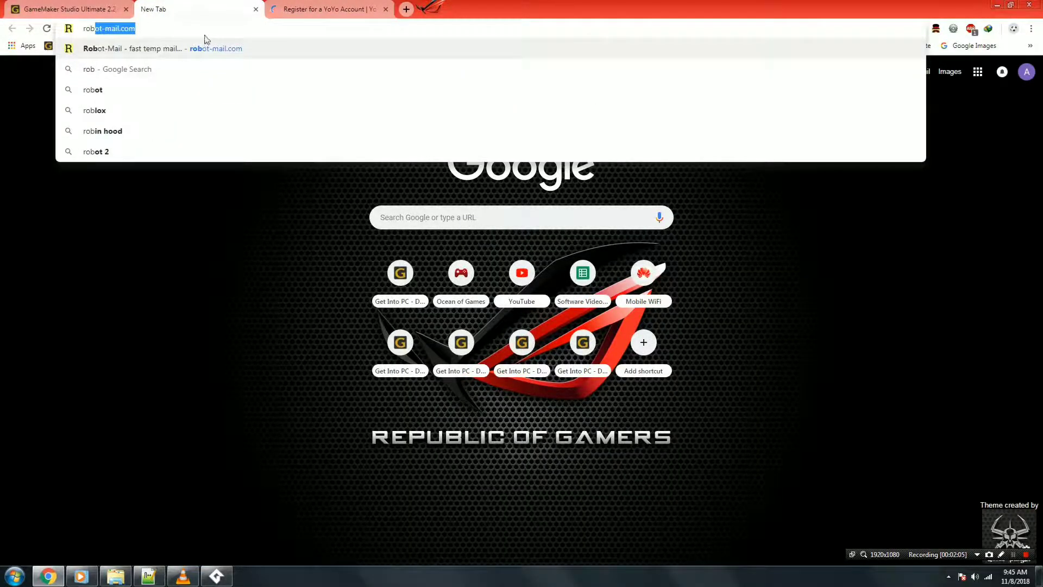
left_click(145, 52)
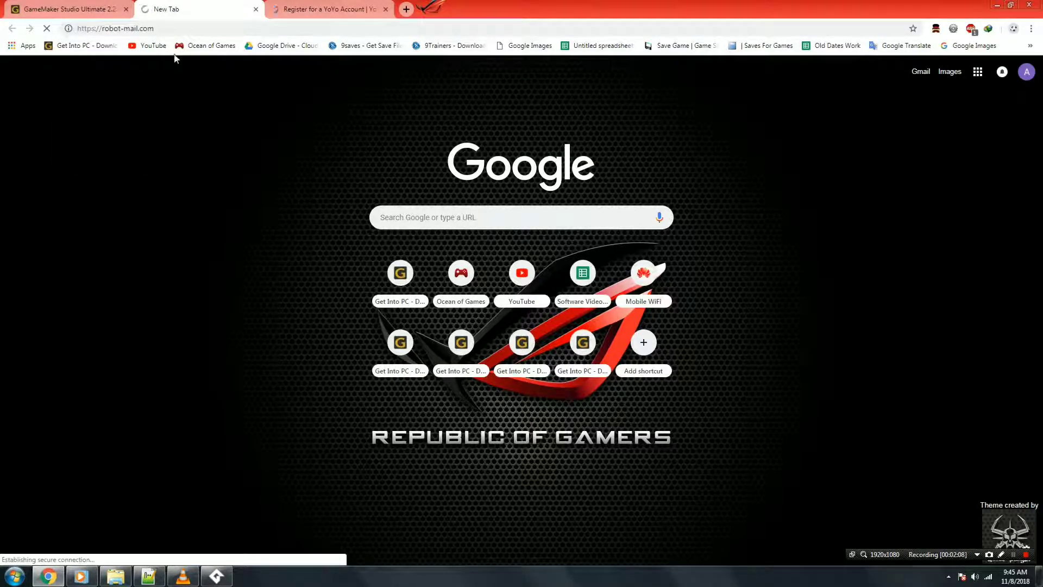
left_click(198, 29)
left_click(197, 29)
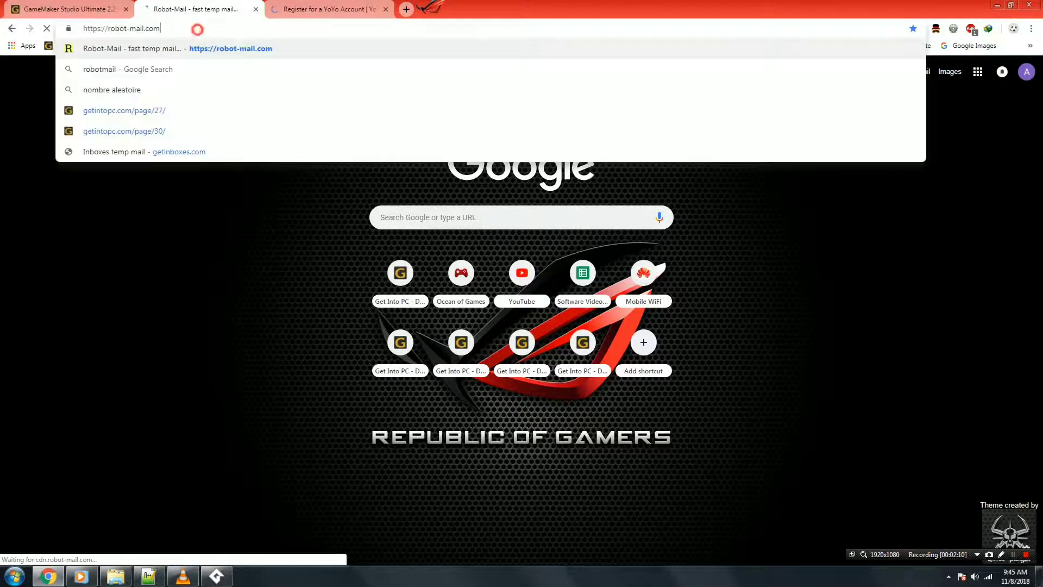
left_click_drag(211, 28, 246, 25)
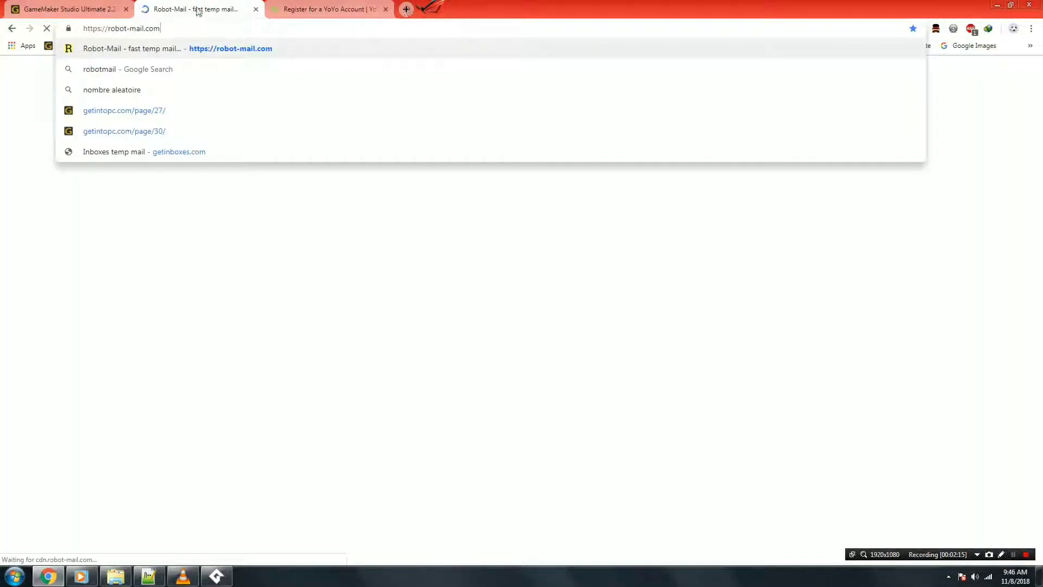
left_click(2, 139)
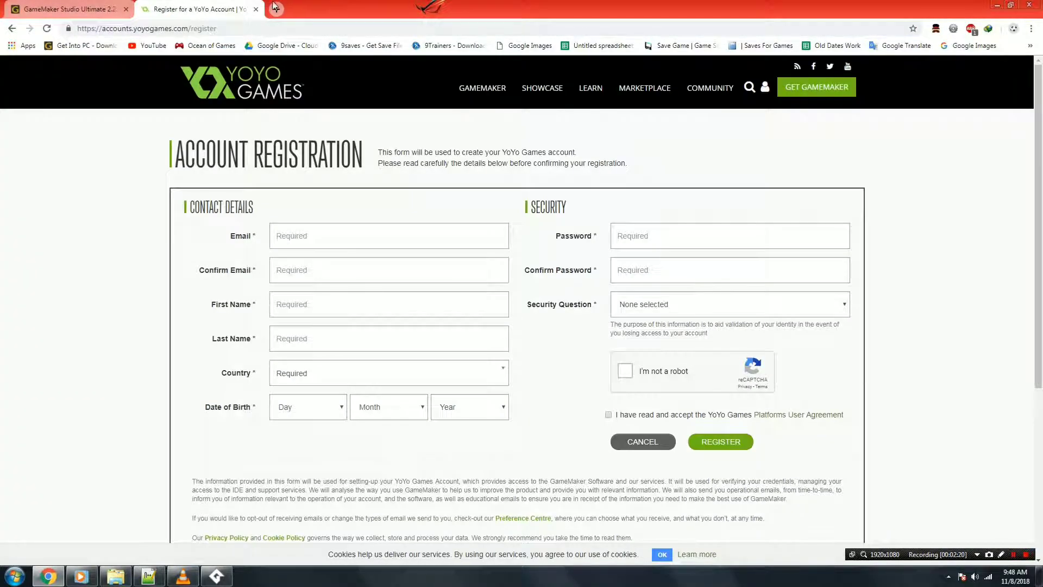
Search 'temp mail', open temp-mail.org, and select the generated temporary address for copying.
left_click(275, 7)
left_click_drag(304, 9, 179, 24)
type("tem")
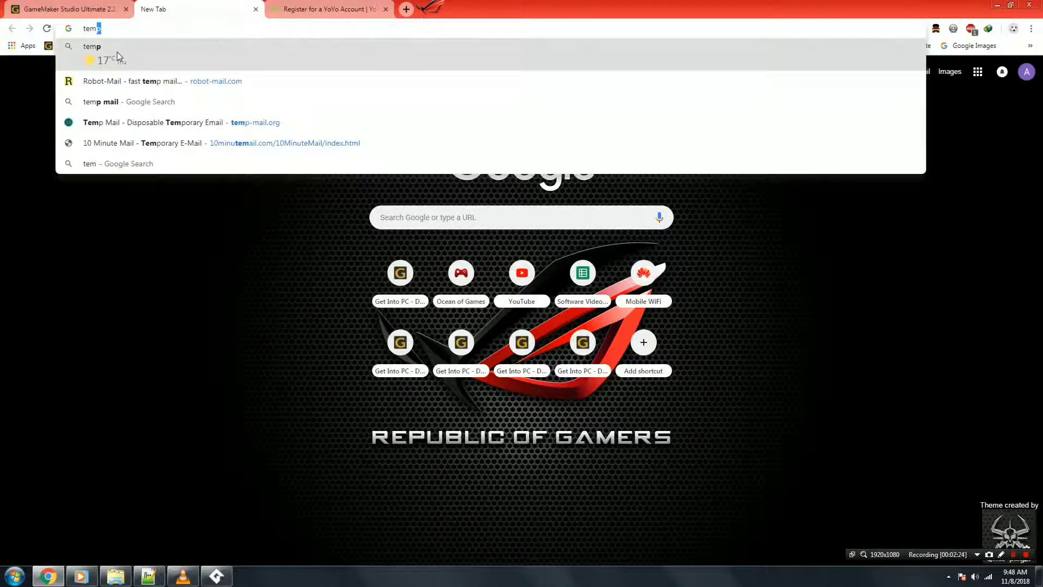
type("p mail")
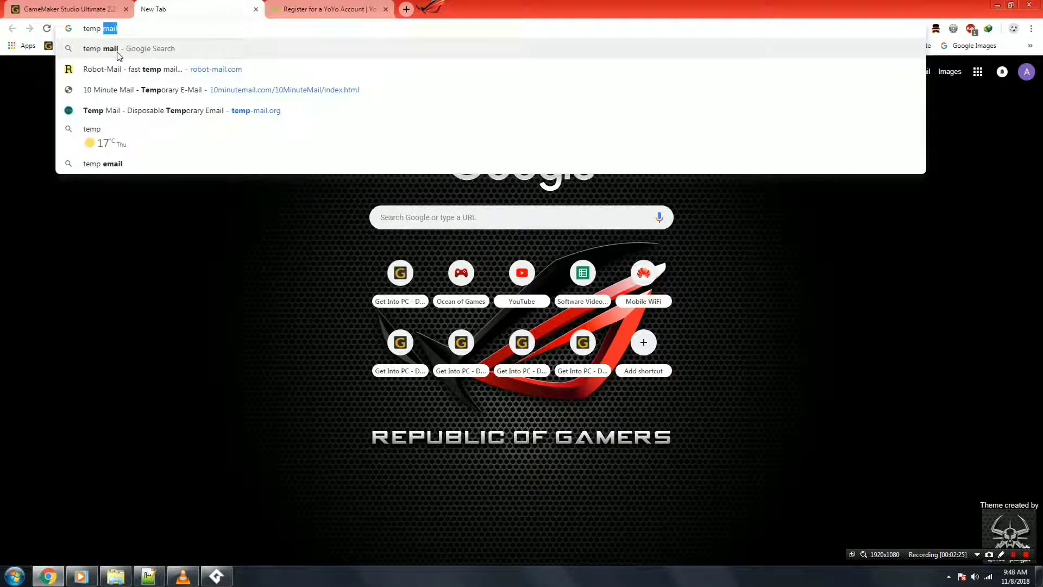
key("Return")
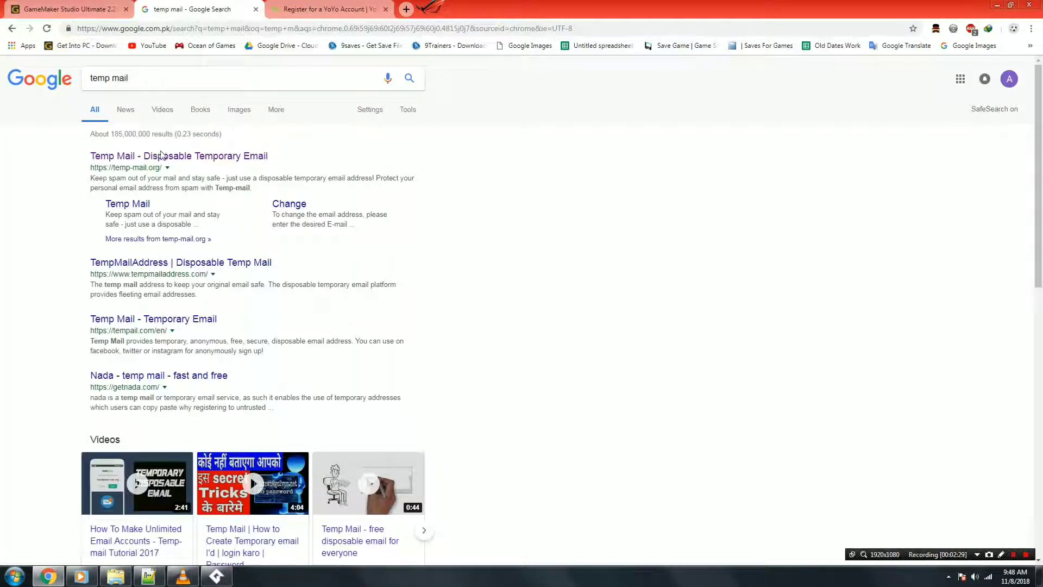
left_click(221, 156)
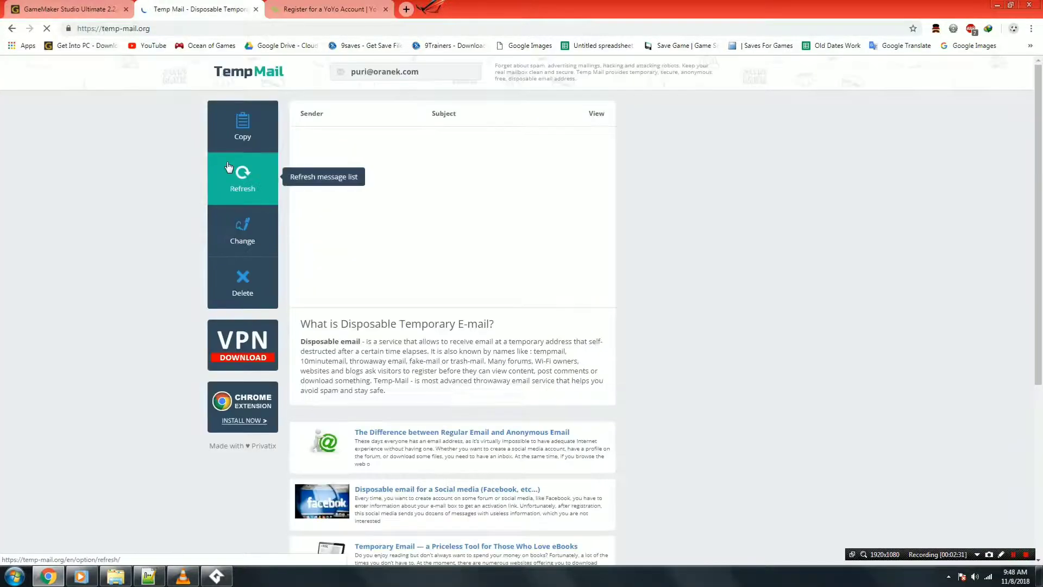
left_click_drag(351, 71, 419, 72)
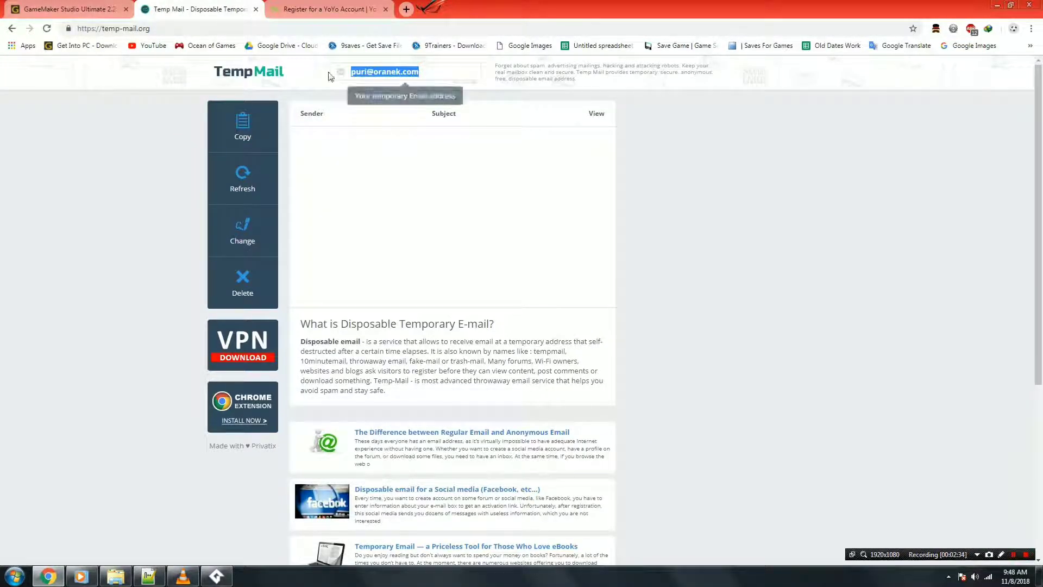
right_click(364, 77)
Paste the temporary e-mail address into both Email and Confirm Email fields.
left_click(387, 87)
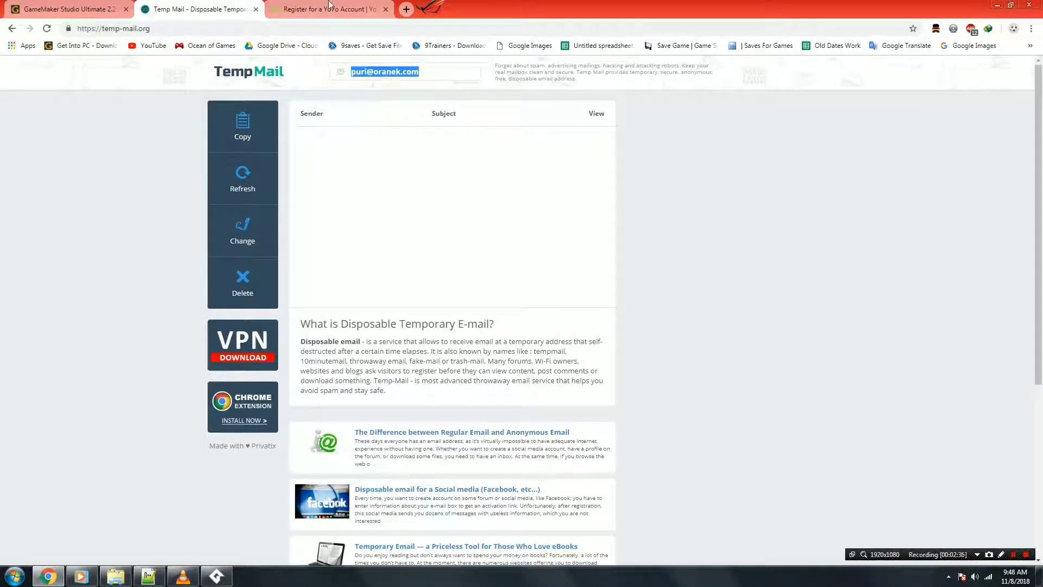
left_click(325, 9)
right_click(303, 238)
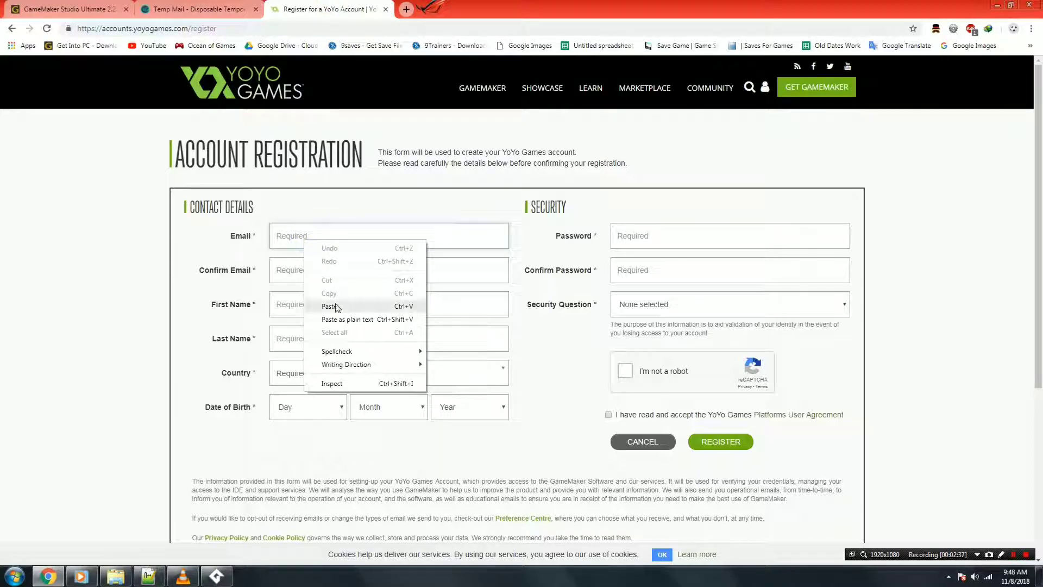
left_click(330, 305)
left_click(300, 268)
right_click(300, 270)
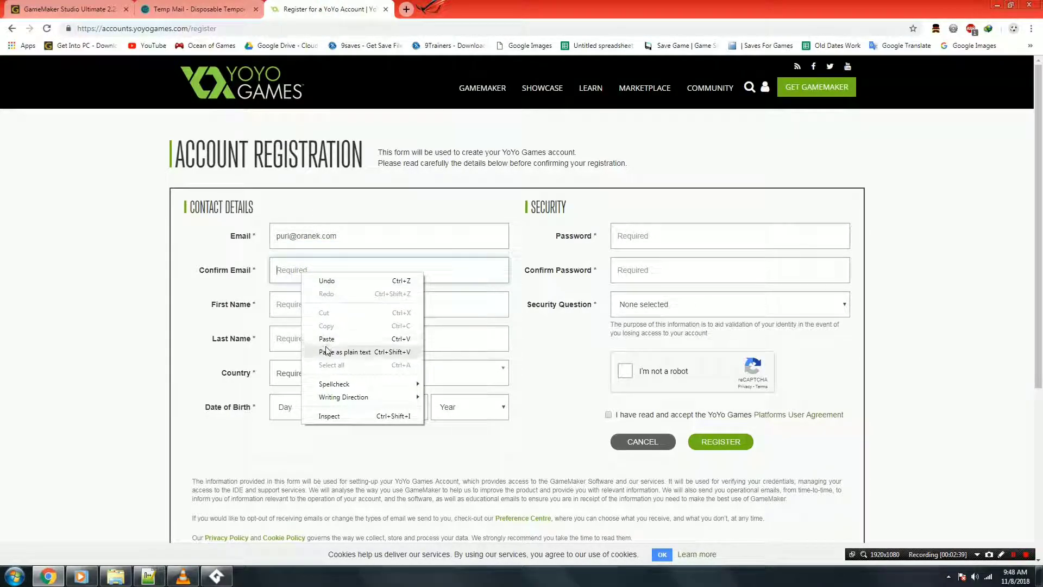
left_click(327, 341)
Enter the first and last name and choose Albania as the country.
left_click(298, 303)
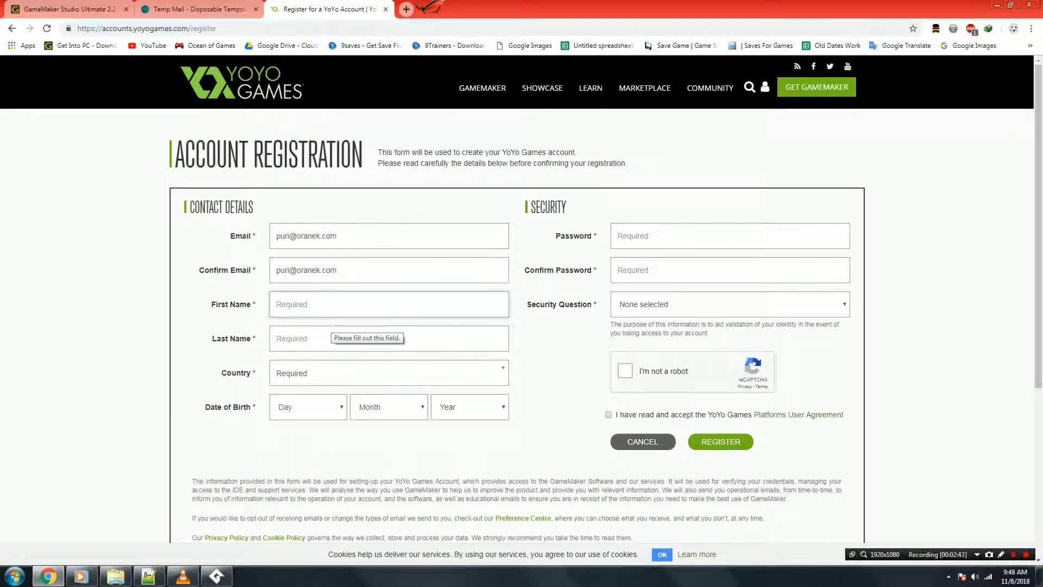
type("jon")
key("Tab")
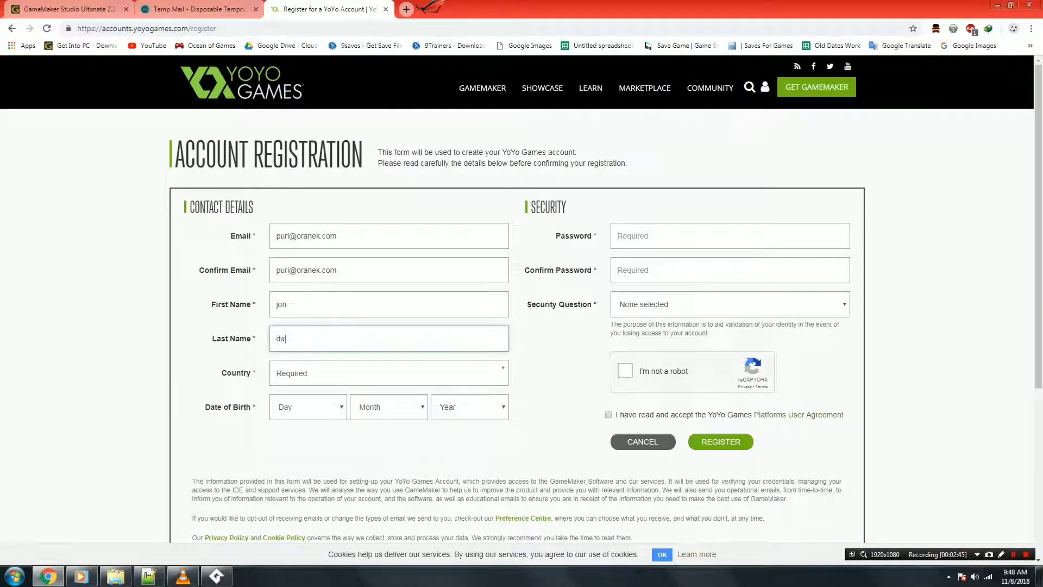
left_click(323, 372)
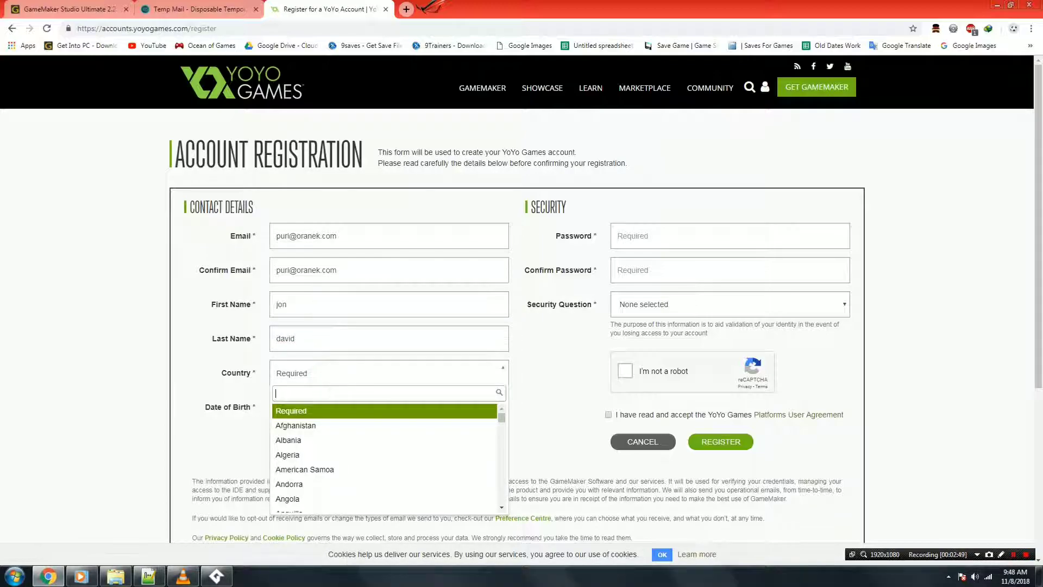
left_click(320, 441)
Set the date of birth to 15 March 1990 and enter the password twice.
left_click(298, 411)
left_click(304, 349)
left_click(369, 413)
left_click(382, 455)
left_click(447, 417)
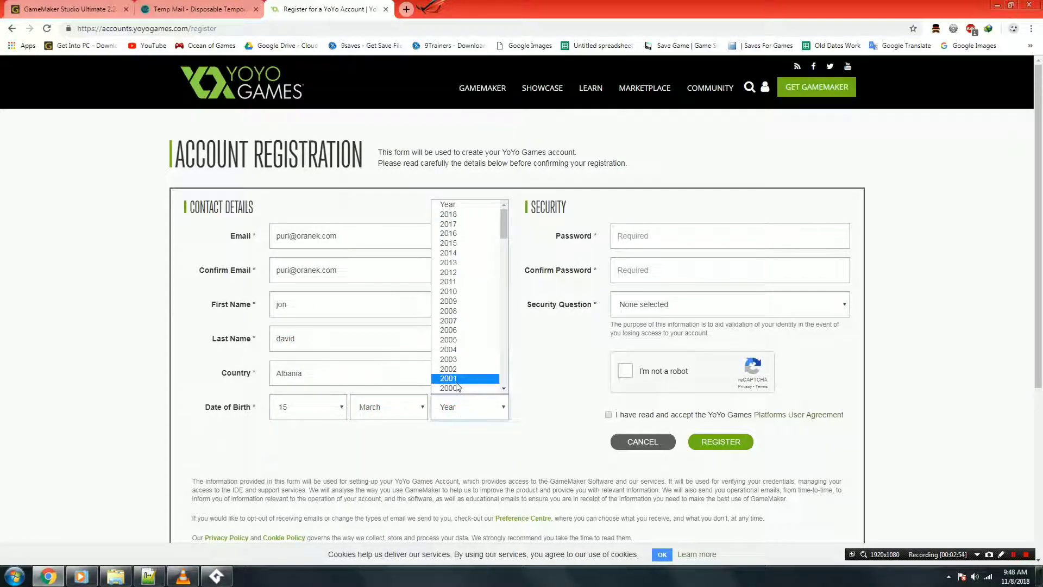
scroll(459, 375, "down", 6)
scroll(468, 326, "up", 3)
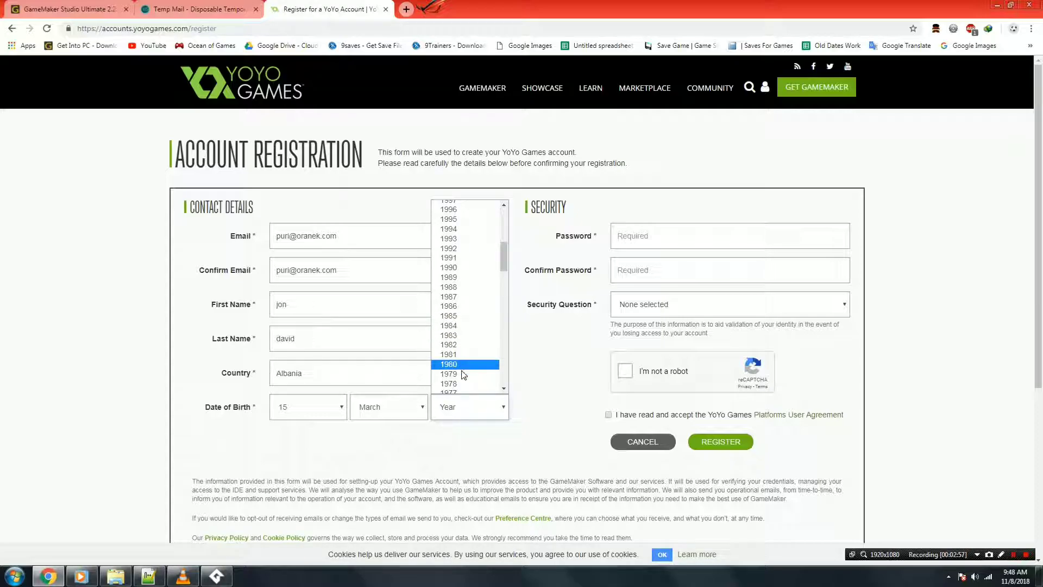
left_click(459, 267)
left_click(642, 237)
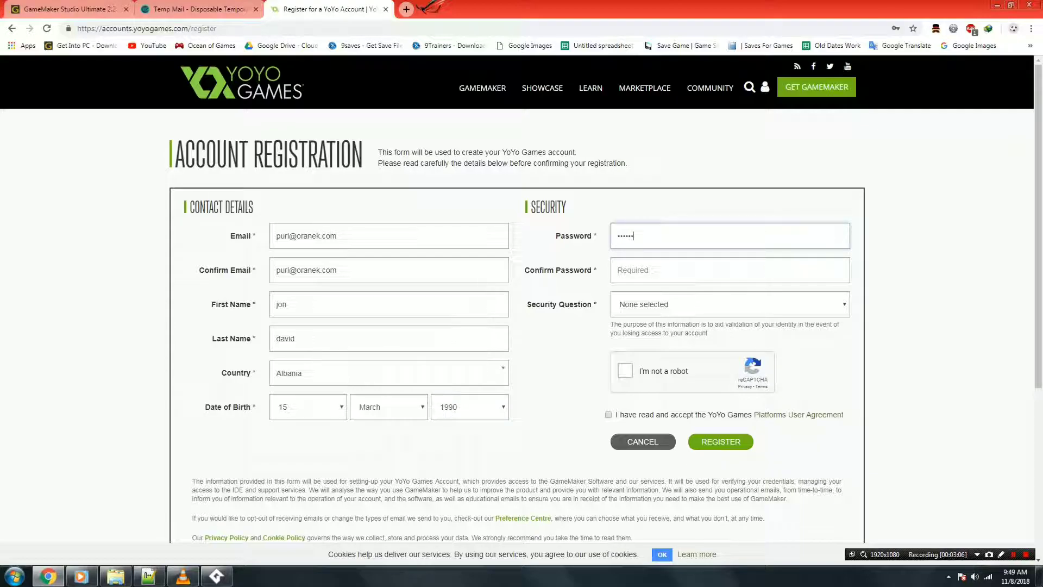
left_click(624, 270)
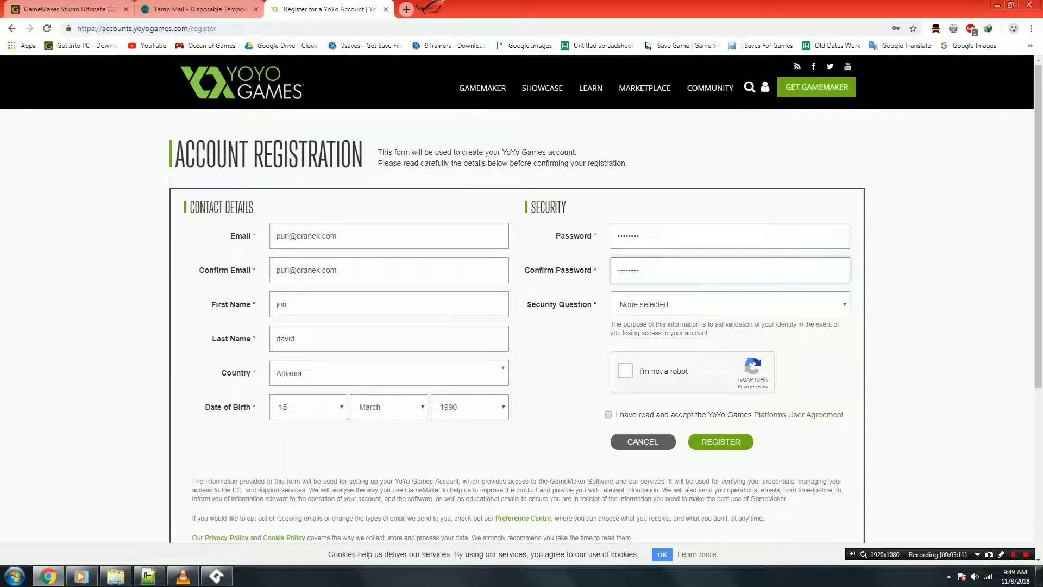
Choose 'What is your favourite colour?' as the security question and answer it 'red'.
left_click(643, 304)
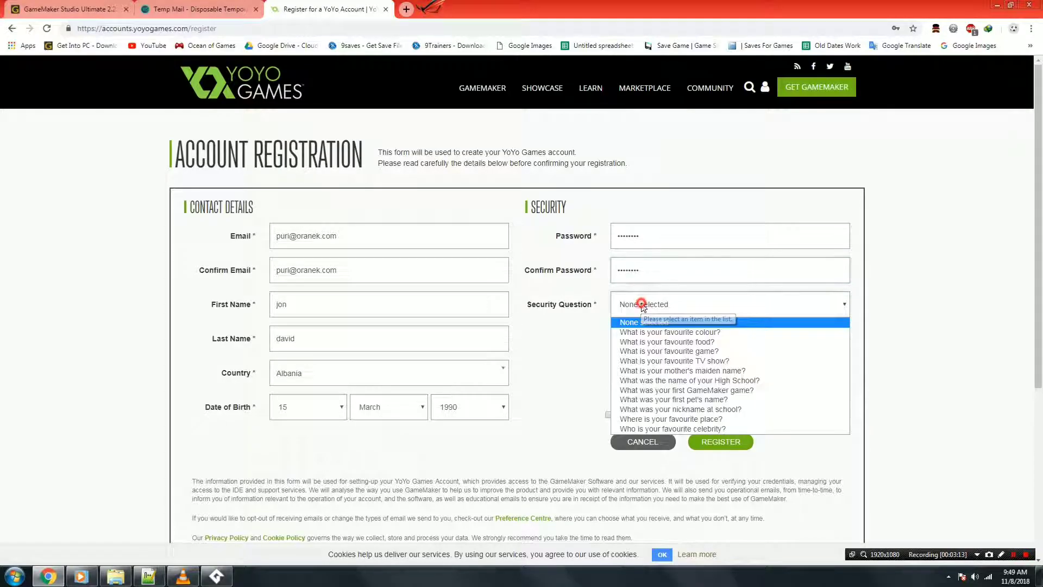
left_click(657, 332)
left_click(655, 338)
type("red")
left_click(647, 365)
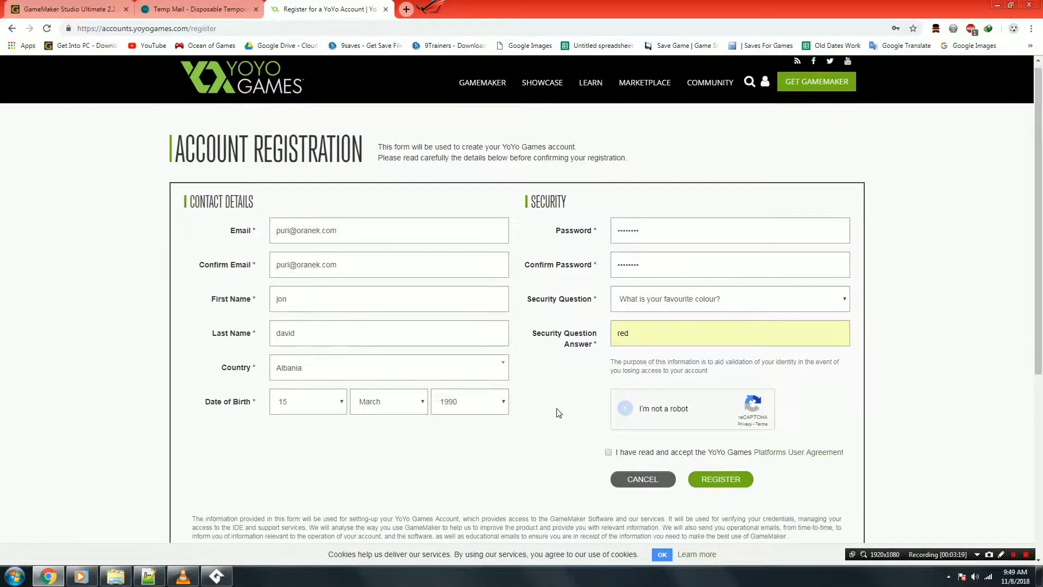
Accept the Platforms User Agreement and submit the YoYo account registration.
scroll(558, 413, "down", 1)
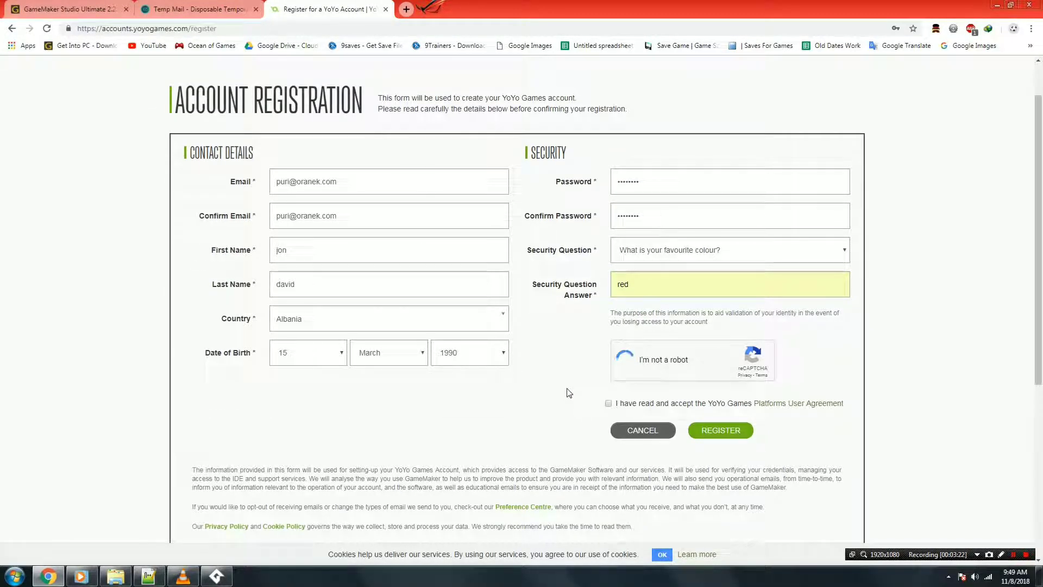
left_click(608, 403)
left_click(722, 430)
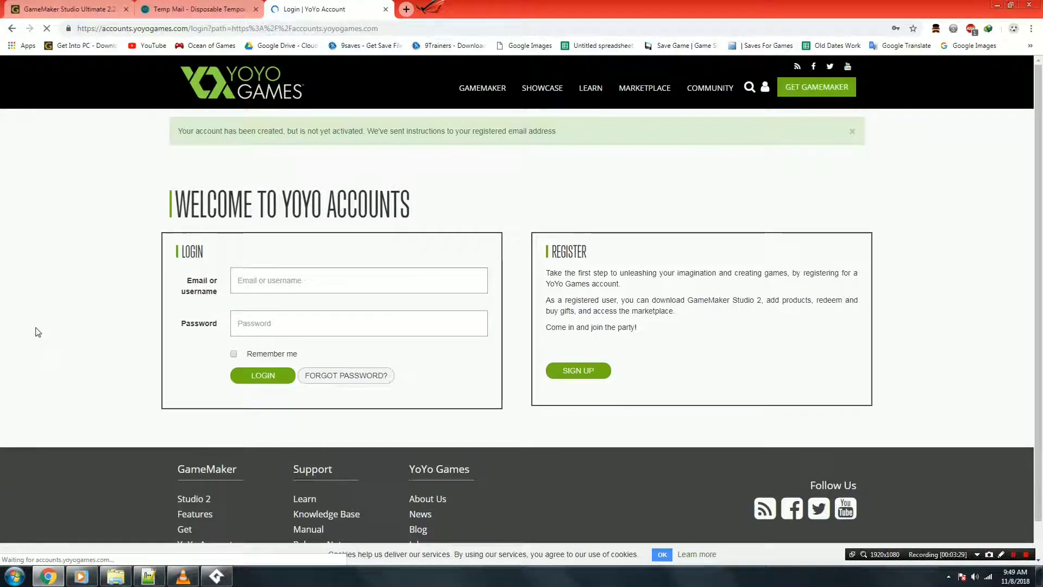
Switch to the Temp Mail inbox, refresh it, and try opening the YoYo activation email.
left_click(39, 304)
left_click(199, 9)
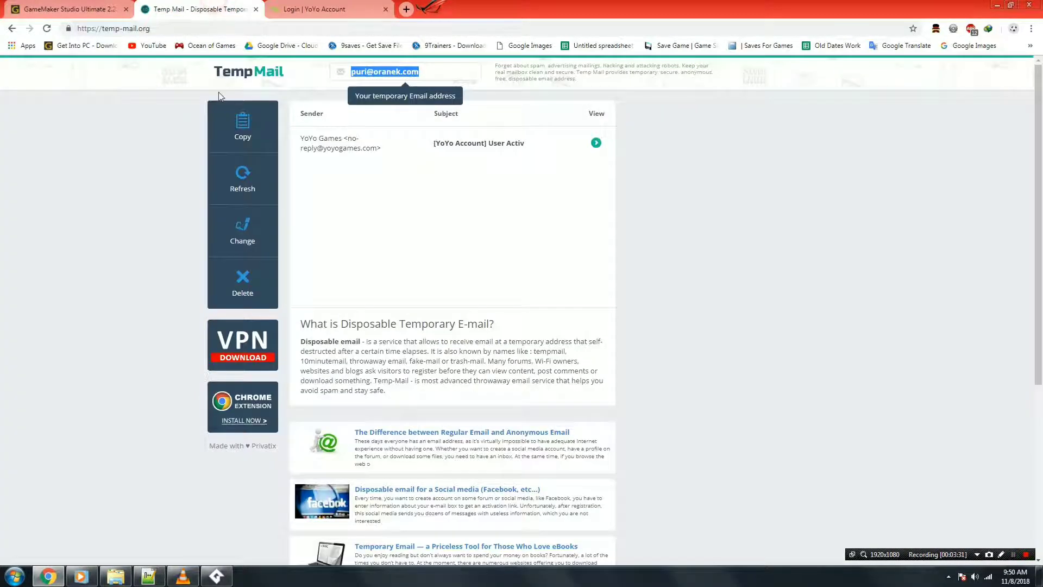
left_click(242, 178)
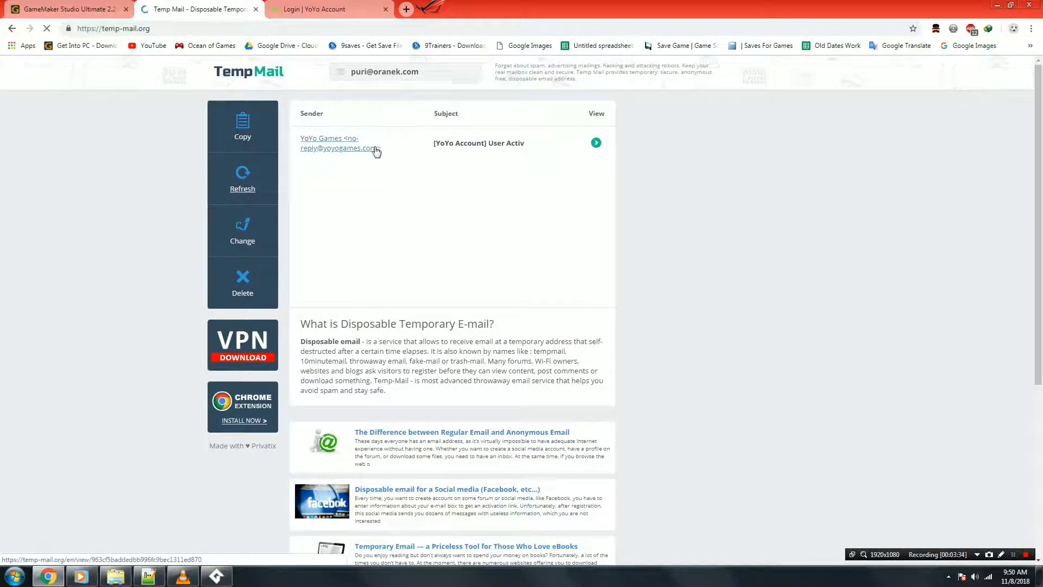
left_click(481, 144)
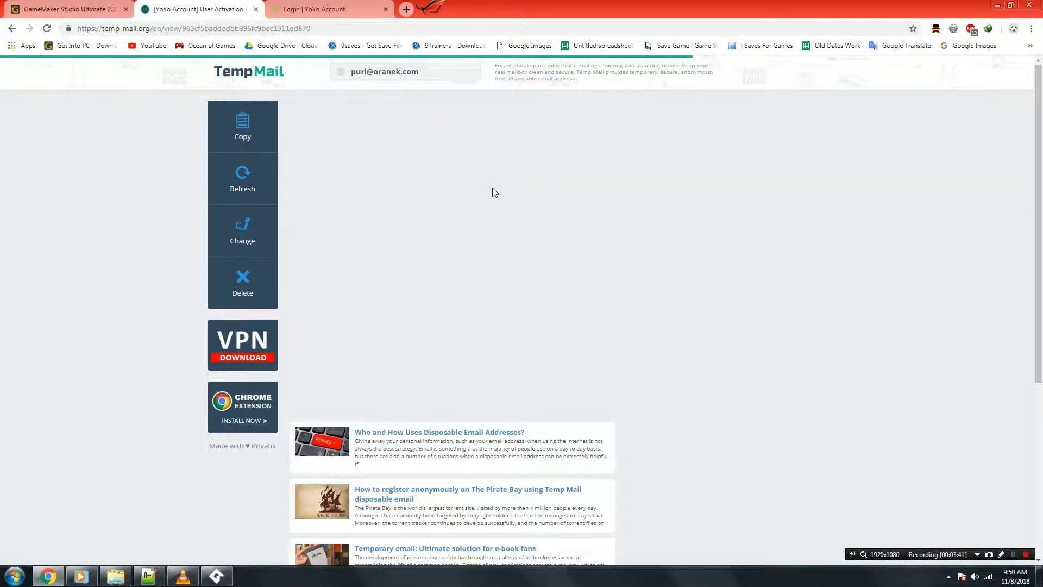
scroll(401, 224, "down", 1)
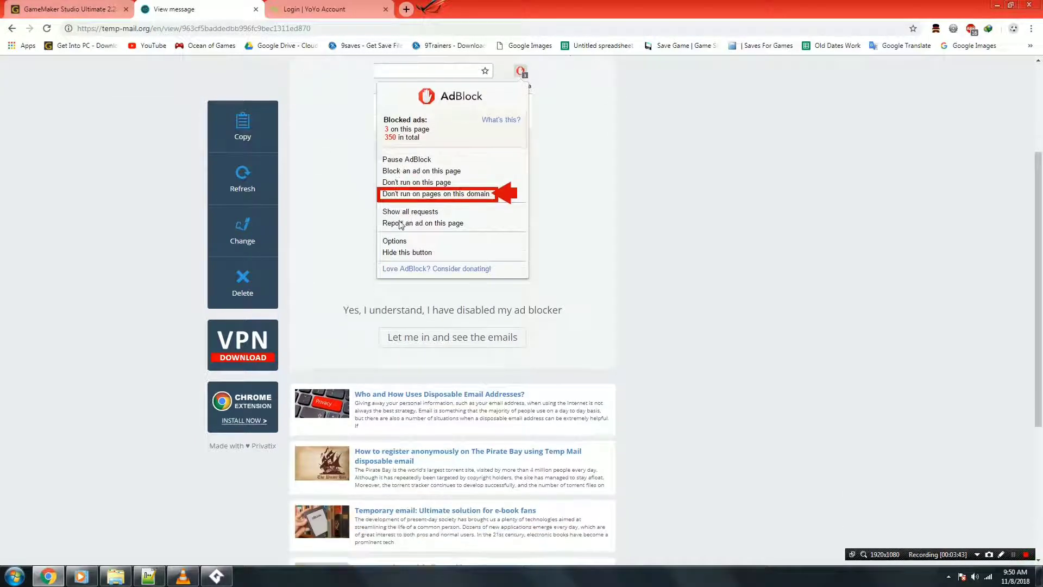
scroll(407, 217, "up", 3)
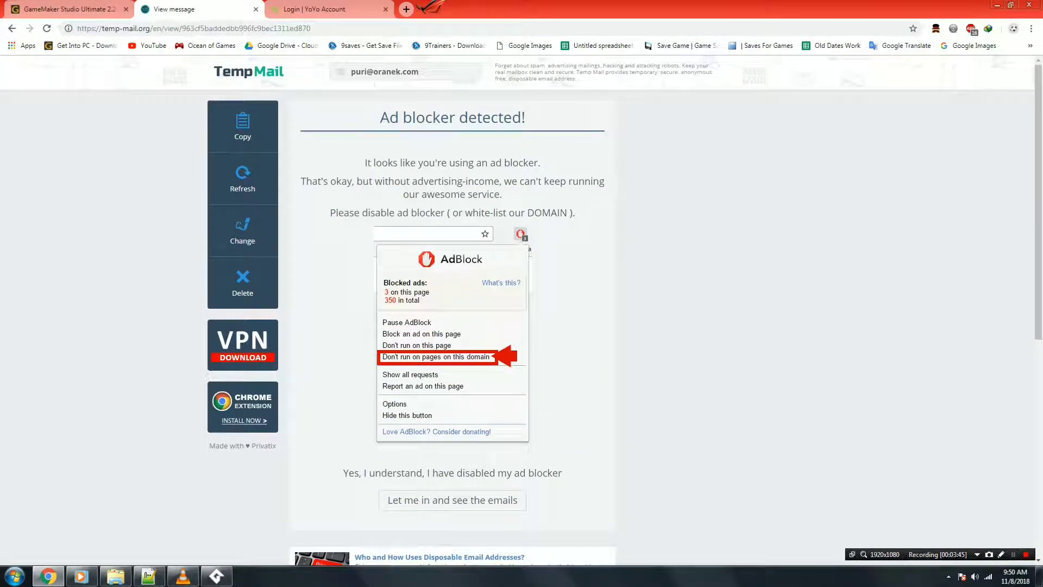
left_click(268, 180)
left_click(350, 145)
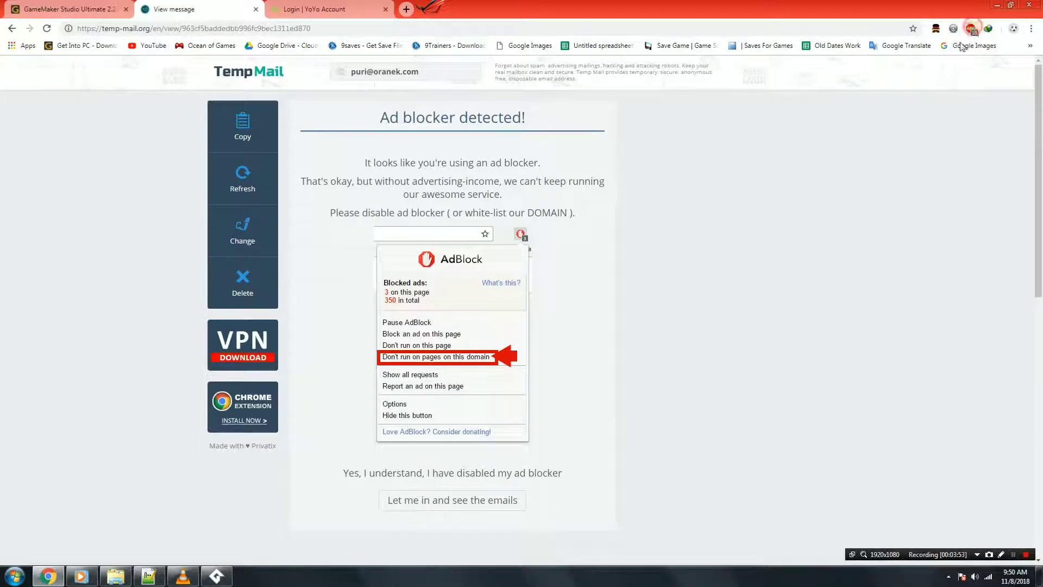
Turn off Adblock Plus for temp-mail.org, then reload and open the YoYo activation email.
left_click(970, 30)
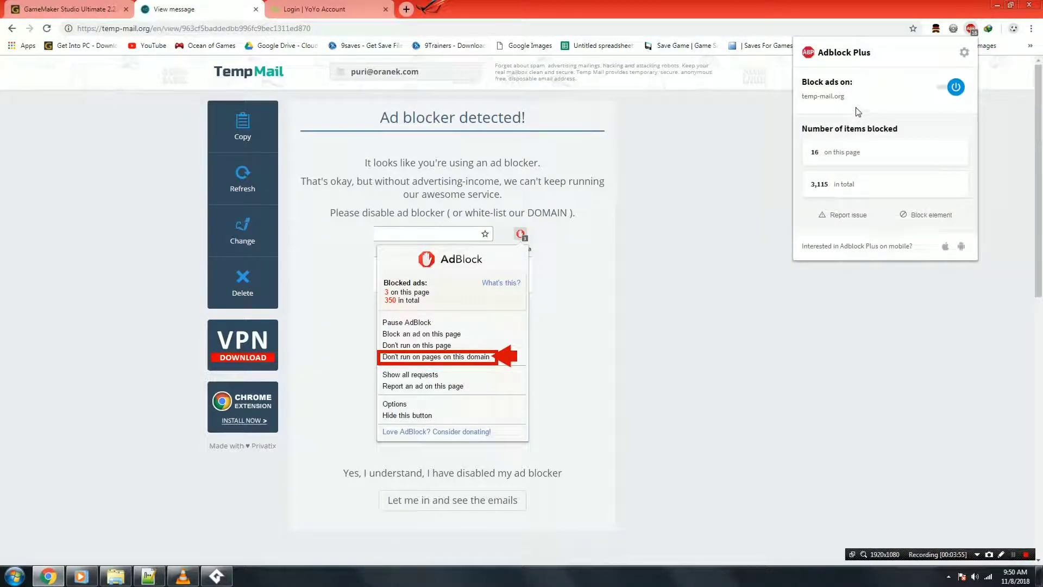
left_click(947, 88)
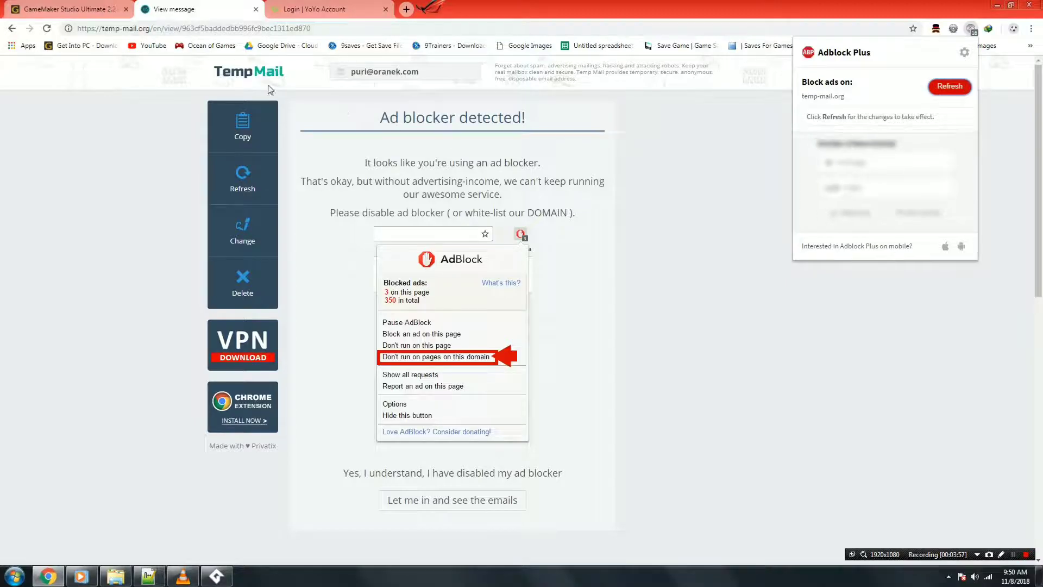
left_click(355, 163)
left_click(242, 179)
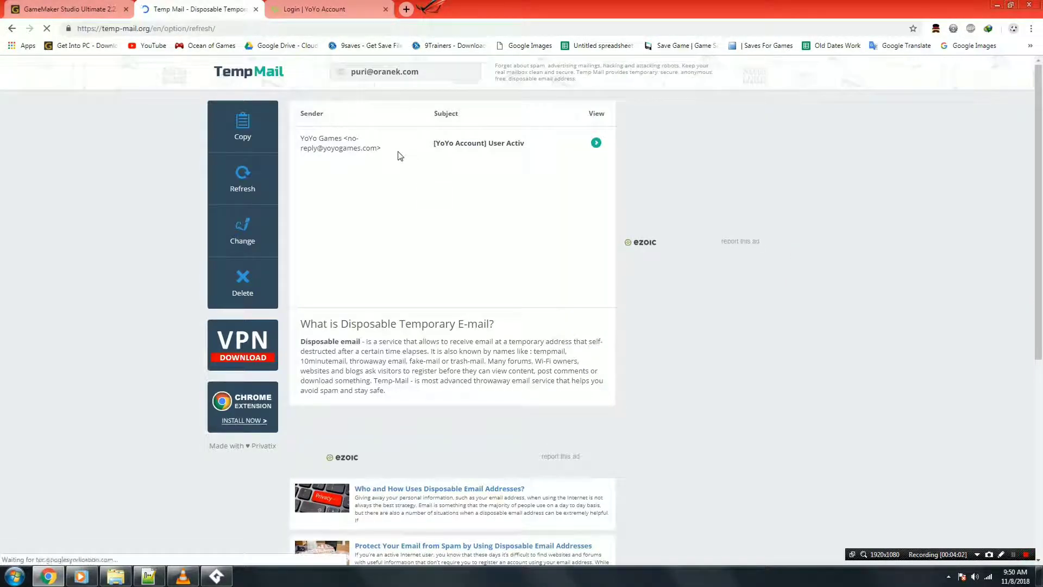
left_click(372, 145)
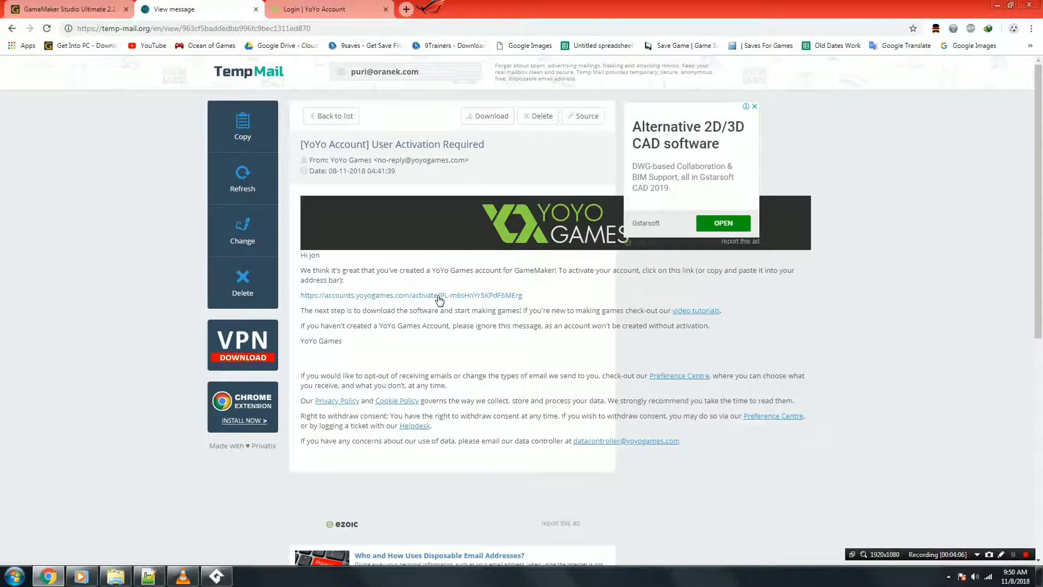
Follow the activation link and log in to the YoYo account with the pasted e-mail and password.
left_click(439, 300)
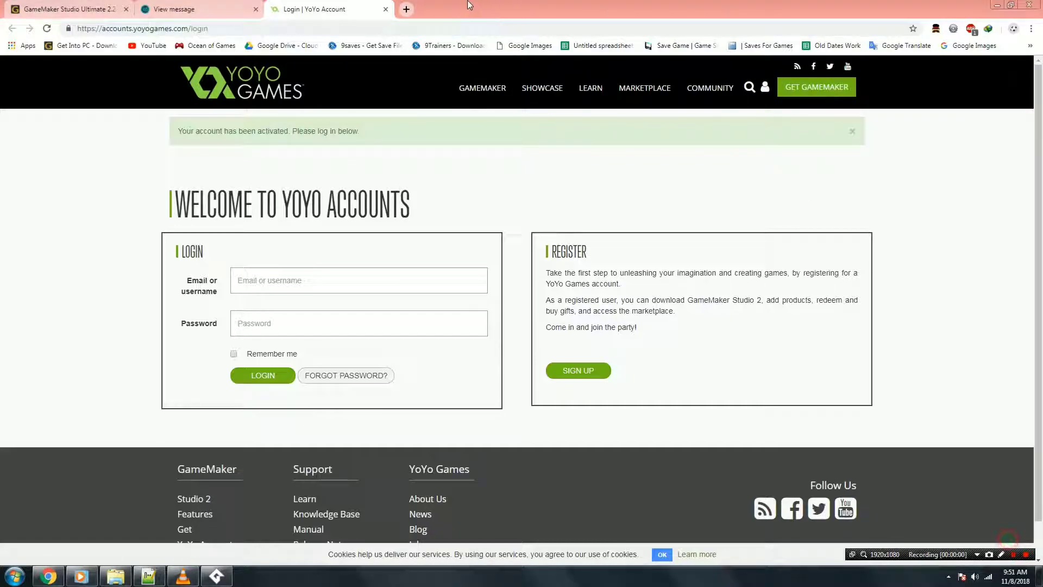
left_click(460, 8)
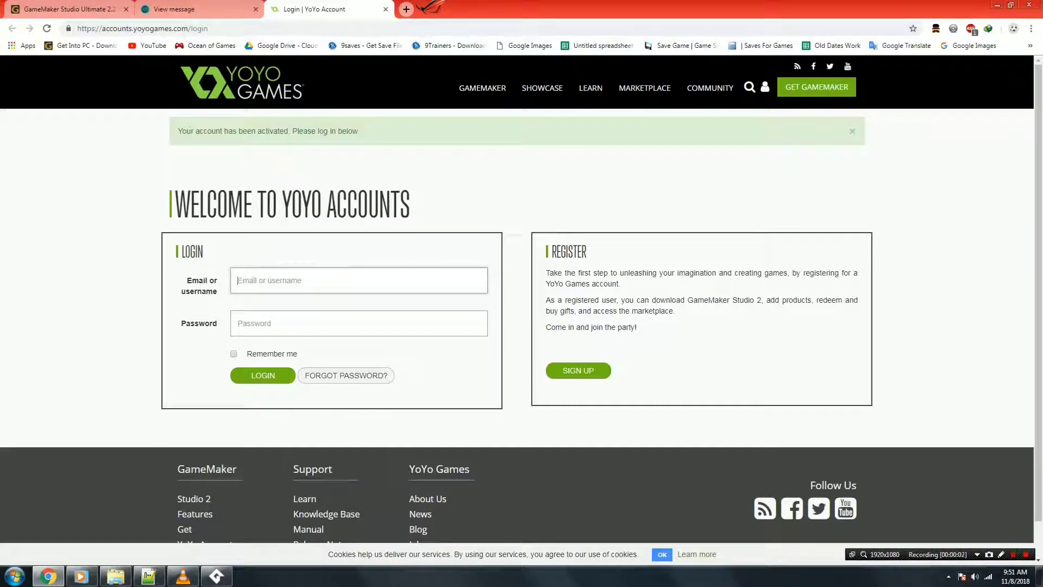
right_click(275, 277)
left_click(291, 345)
key("Return")
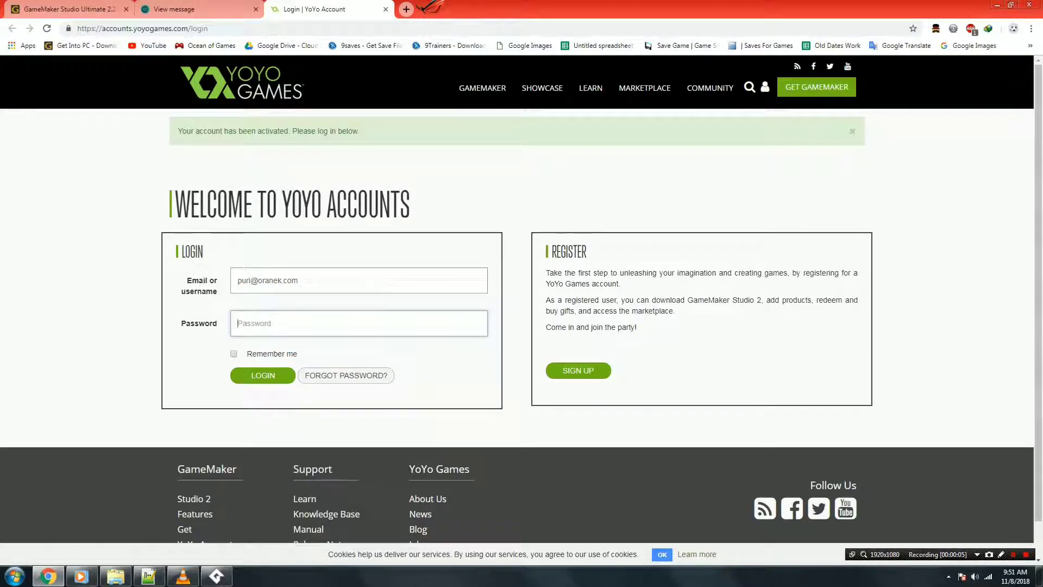
type("••••")
left_click(262, 374)
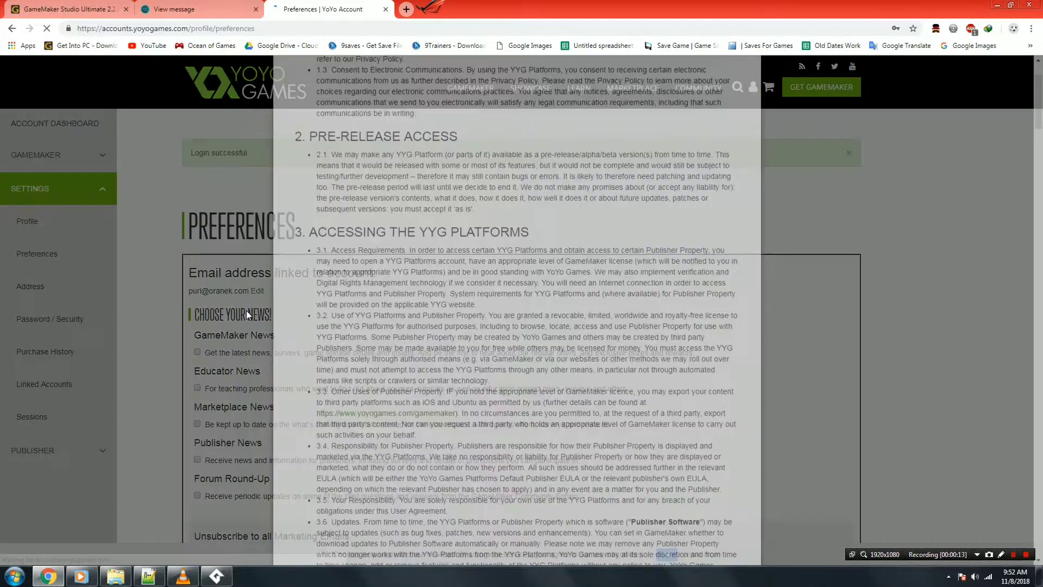
Accept the YoYo Games user agreement at the bottom of the popup.
scroll(348, 352, "down", 20)
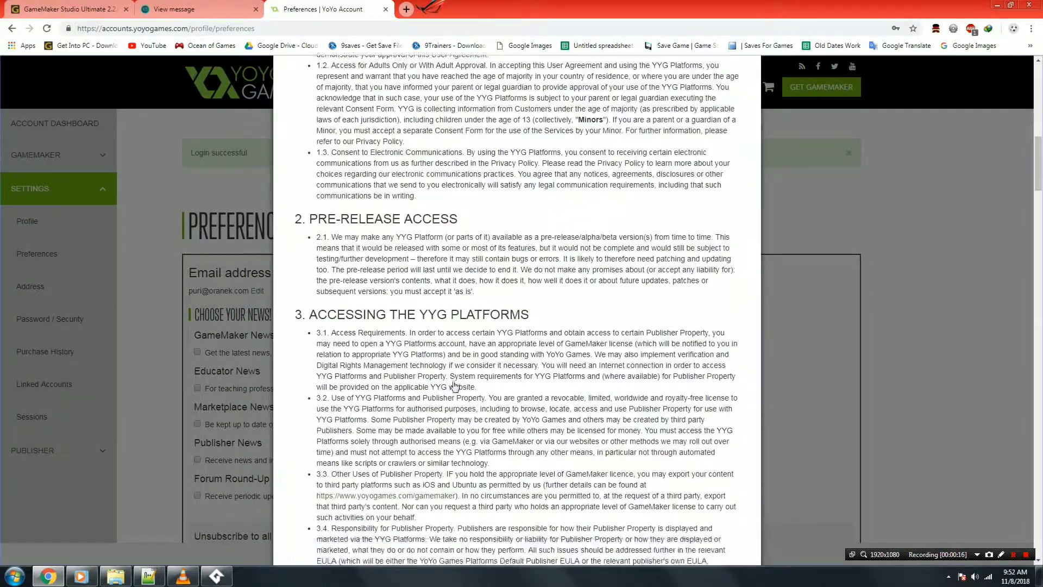
scroll(508, 477, "down", 20)
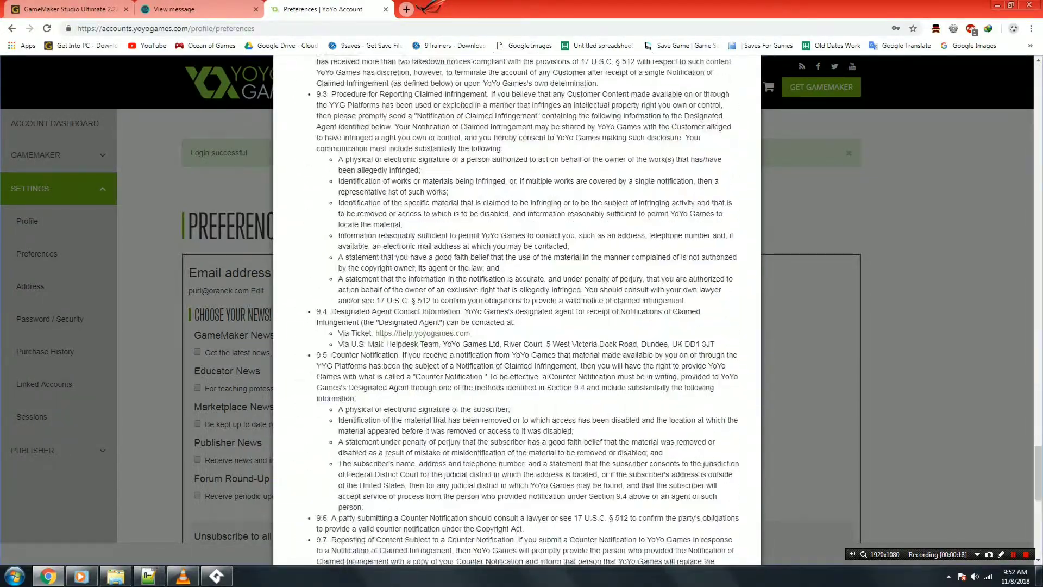
left_click(509, 520)
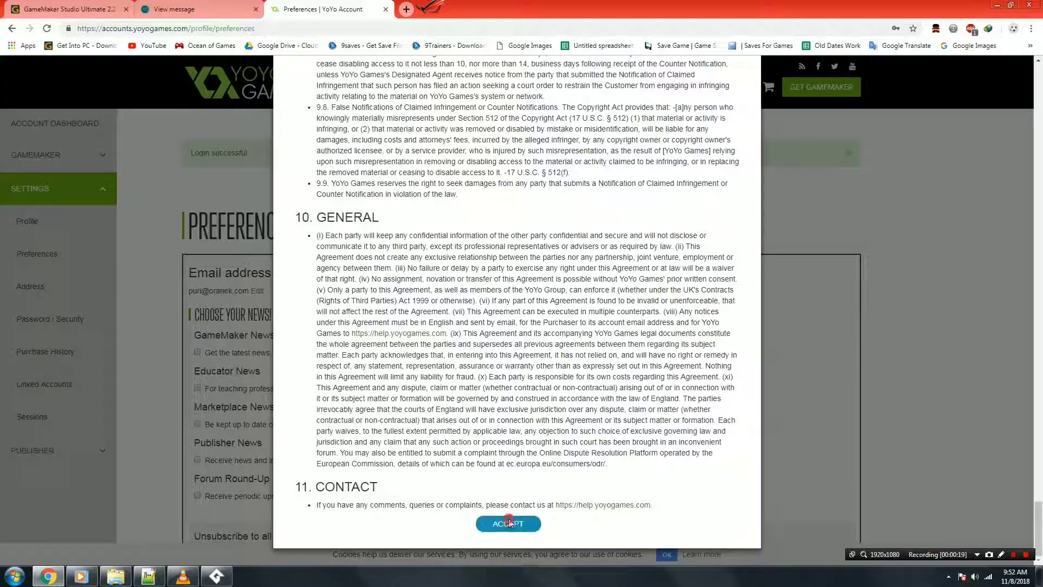
scroll(396, 396, "down", 5)
scroll(369, 389, "up", 5)
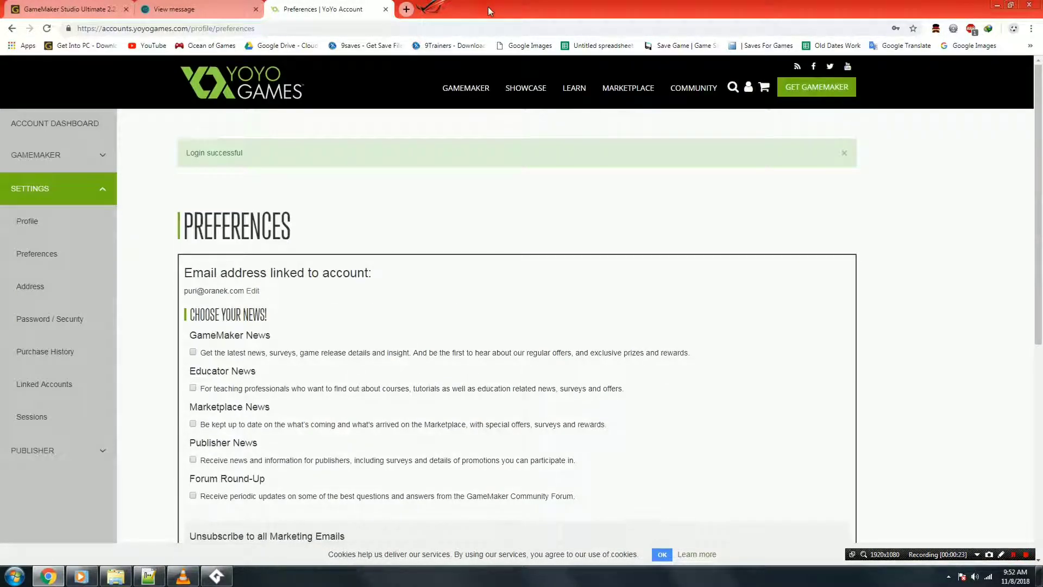
left_click(216, 574)
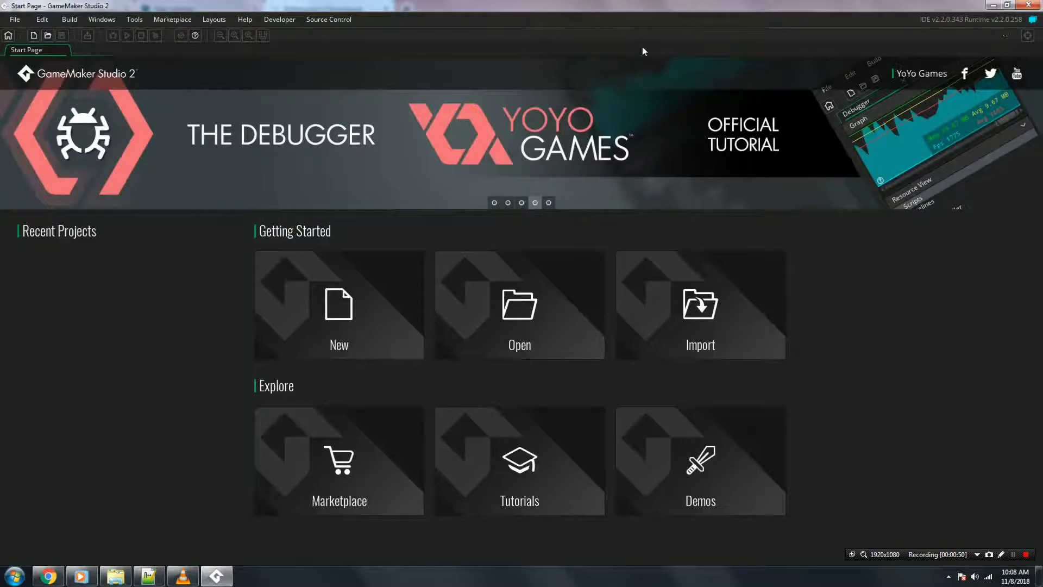
Exit GameMaker Studio 2 and bring up the Crack folder in Windows Explorer.
left_click(244, 20)
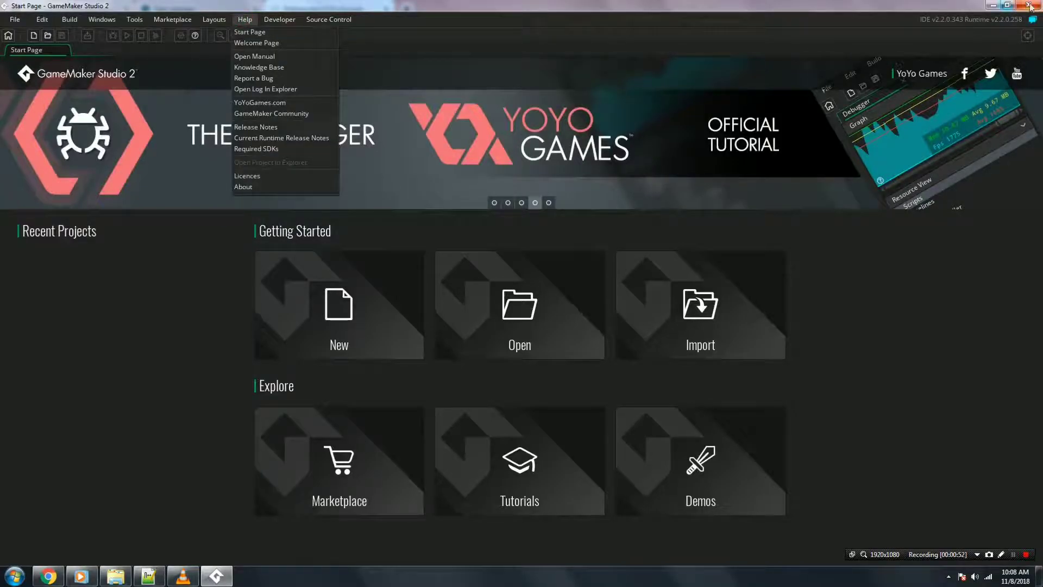
left_click(1027, 6)
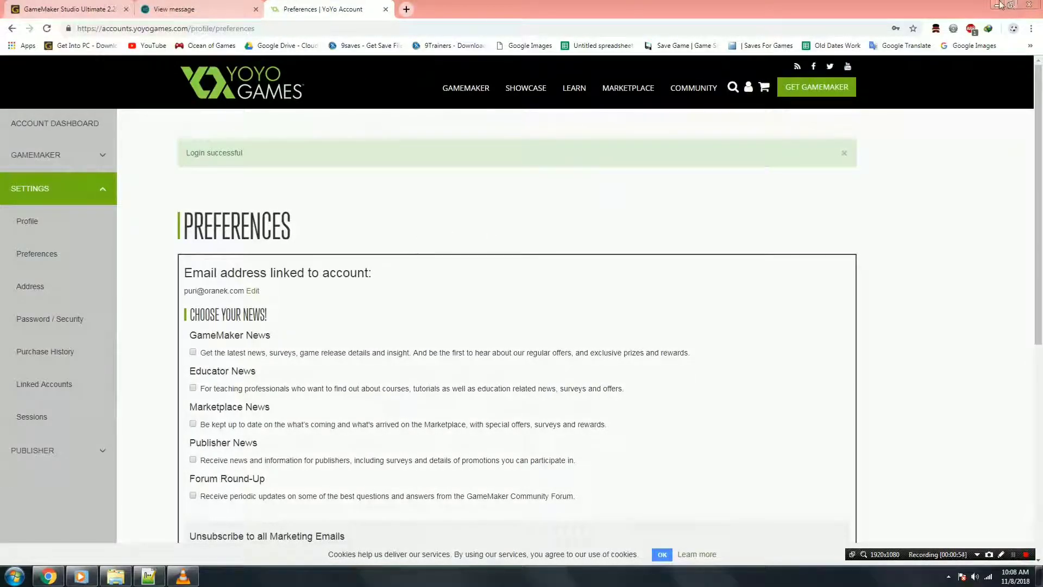
left_click(115, 575)
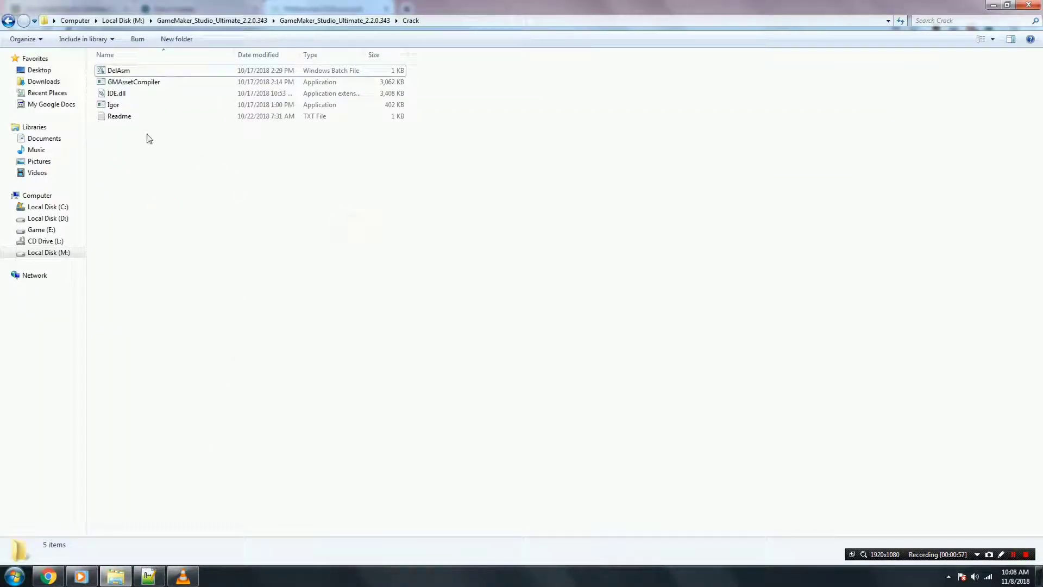
Copy Igor and GMAssetCompiler from the Crack folder.
left_click(113, 105)
left_click(117, 82, "ctrl")
right_click(130, 82)
left_click(147, 227)
On Local Disk (C:), enable Show hidden files, folders and drives, then open ProgramData.
left_click(37, 196)
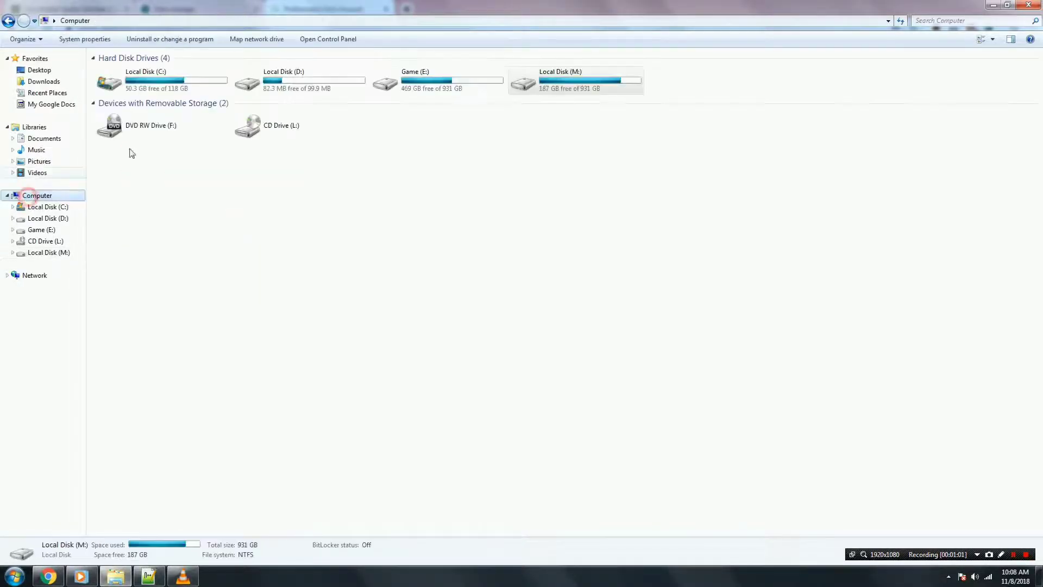
left_click(157, 91)
double_click(157, 92)
left_click(21, 39)
left_click(32, 146)
left_click(54, 65)
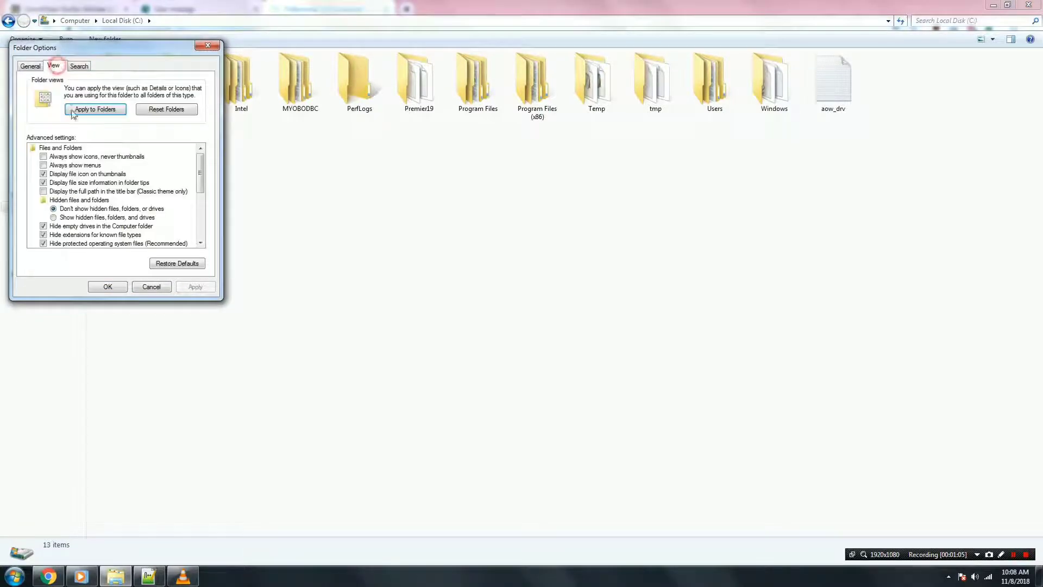
left_click(70, 217)
left_click(196, 286)
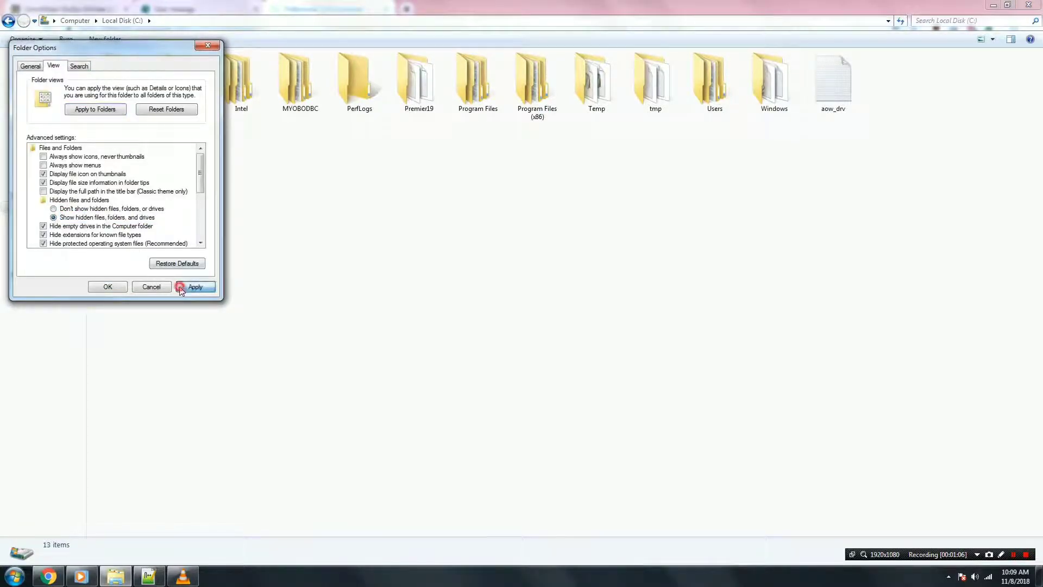
left_click(109, 286)
double_click(575, 97)
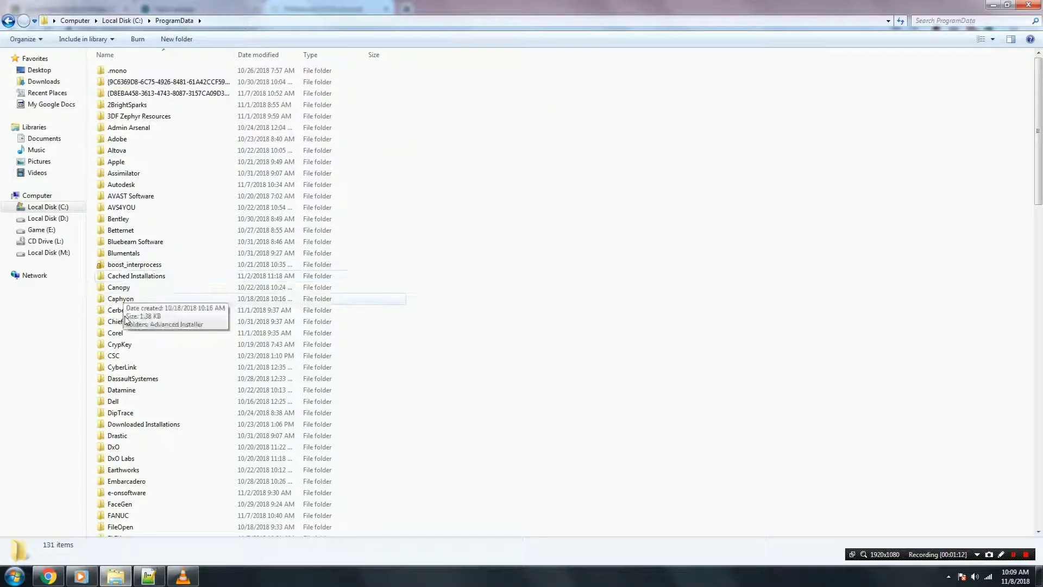
Navigate to ProgramData\GameMakerStudio2\Cache\runtimes\runtime-2.2.0.258\bin.
scroll(127, 354, "down", 4)
scroll(121, 381, "down", 4)
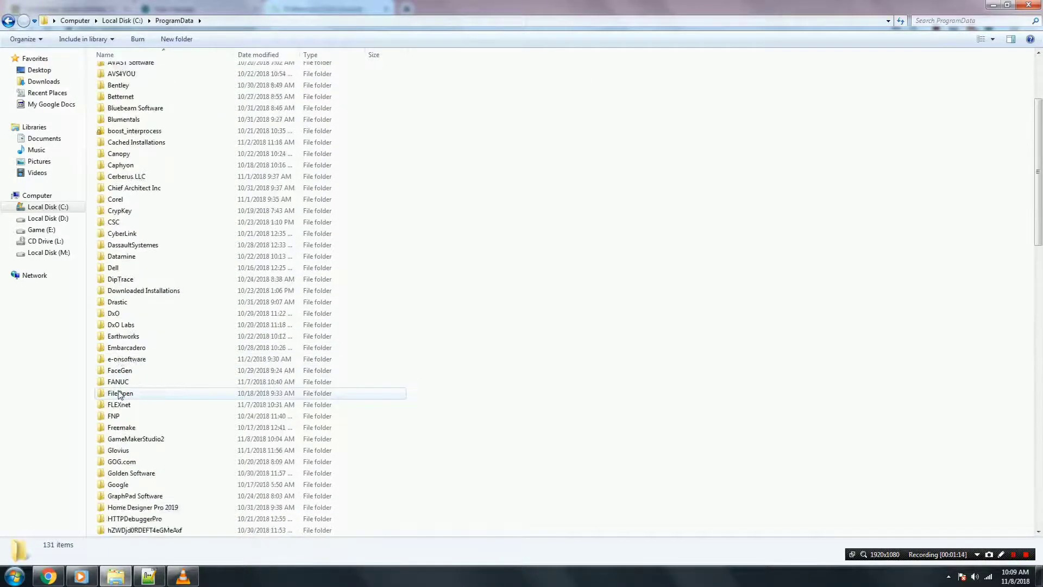
left_click(126, 303)
double_click(125, 302)
double_click(118, 71)
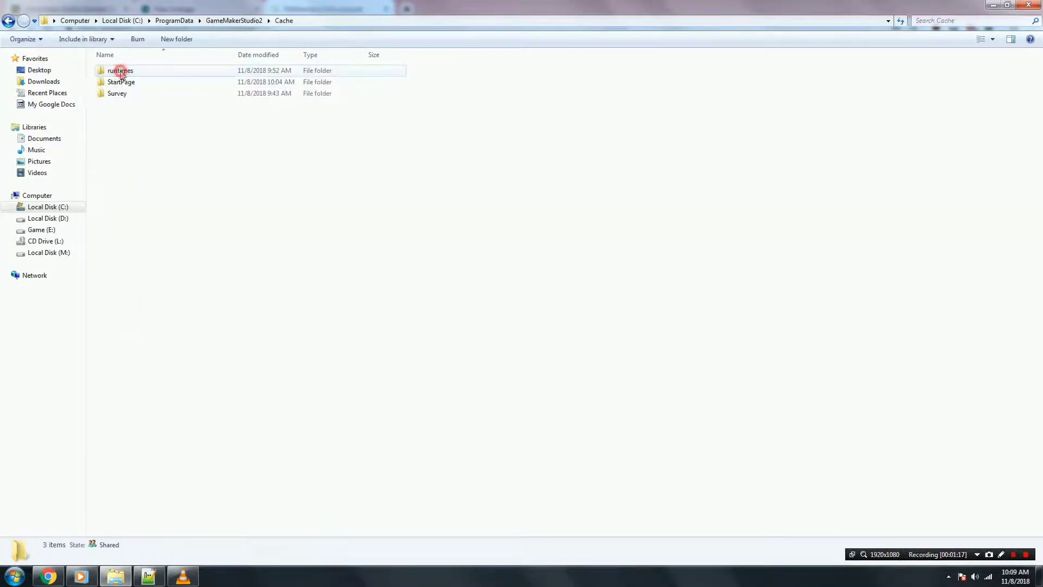
left_click(137, 156)
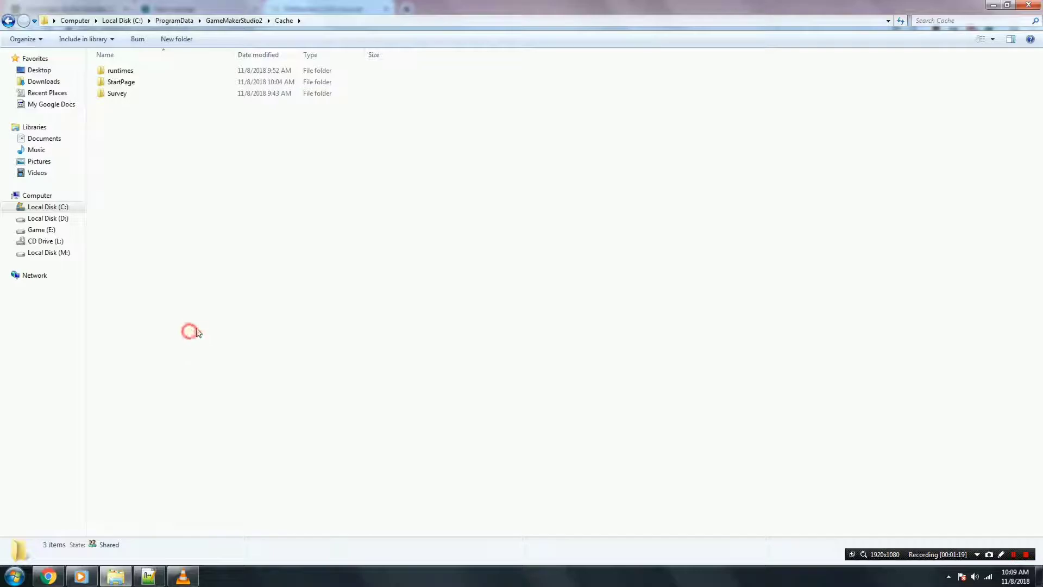
double_click(120, 71)
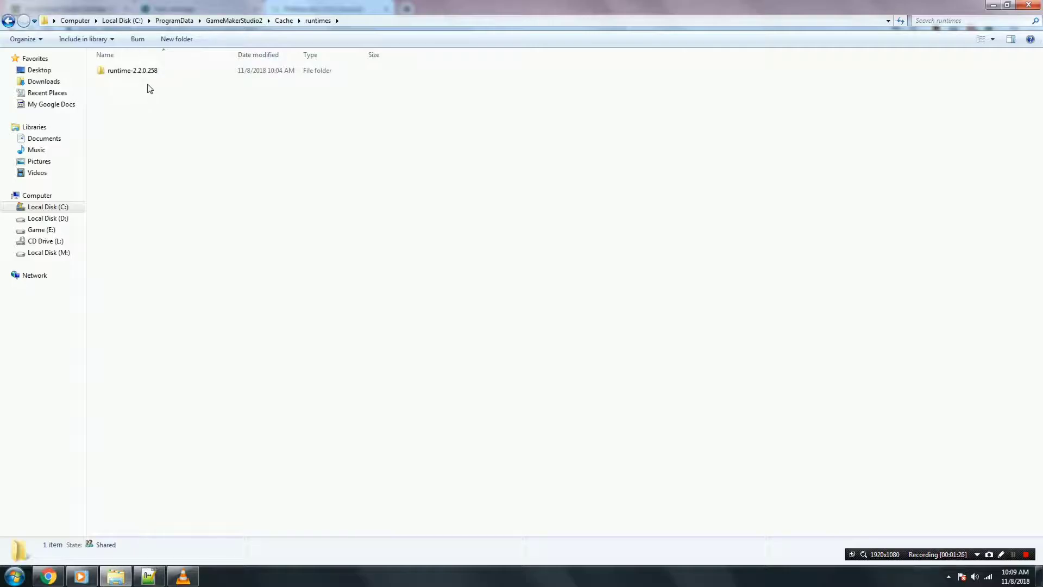
double_click(135, 71)
left_click(582, 155)
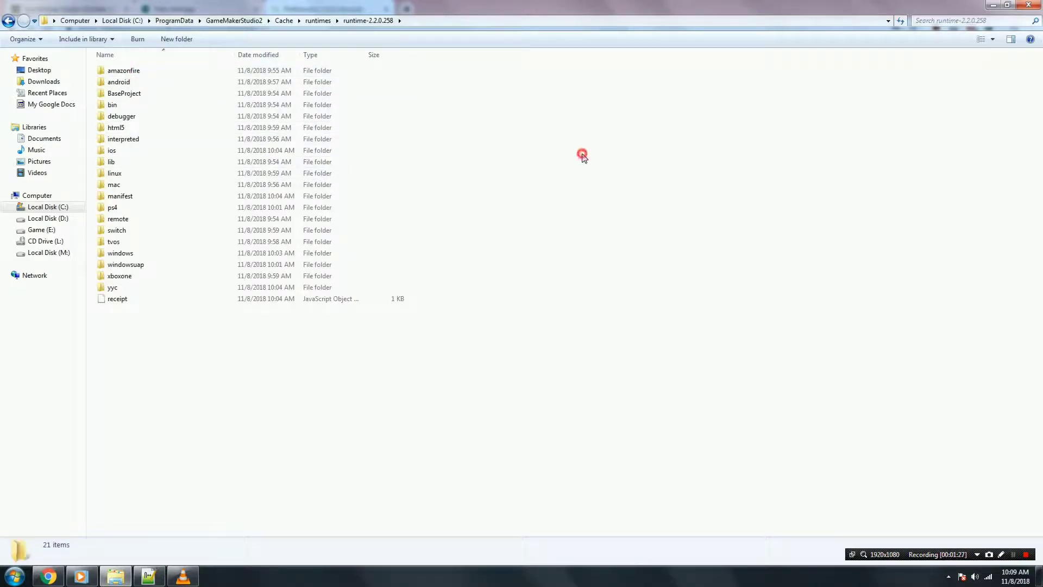
double_click(113, 105)
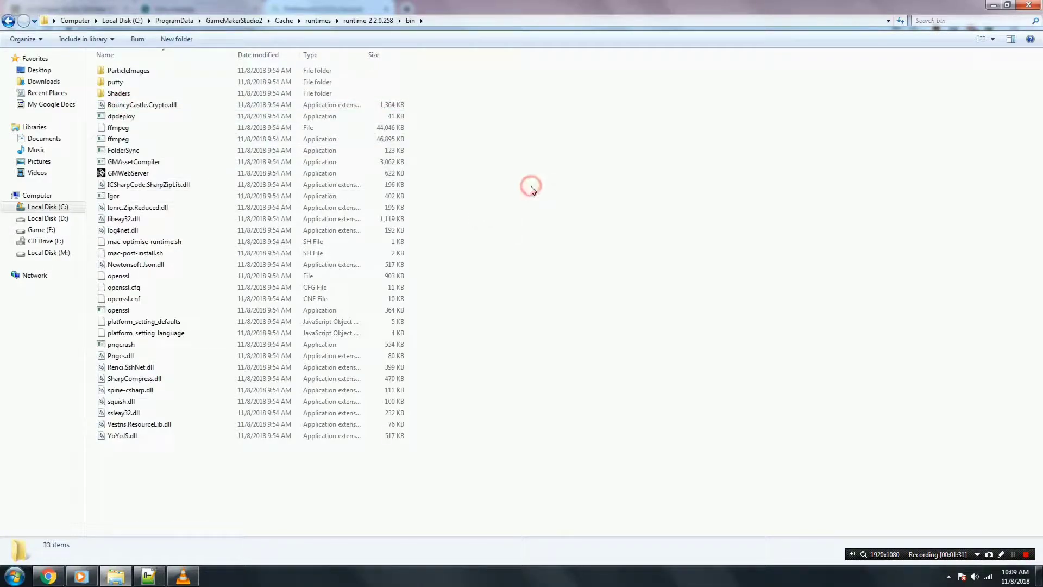
Paste the copied Igor and GMAssetCompiler into bin, replacing both existing files.
right_click(536, 152)
left_click(562, 225)
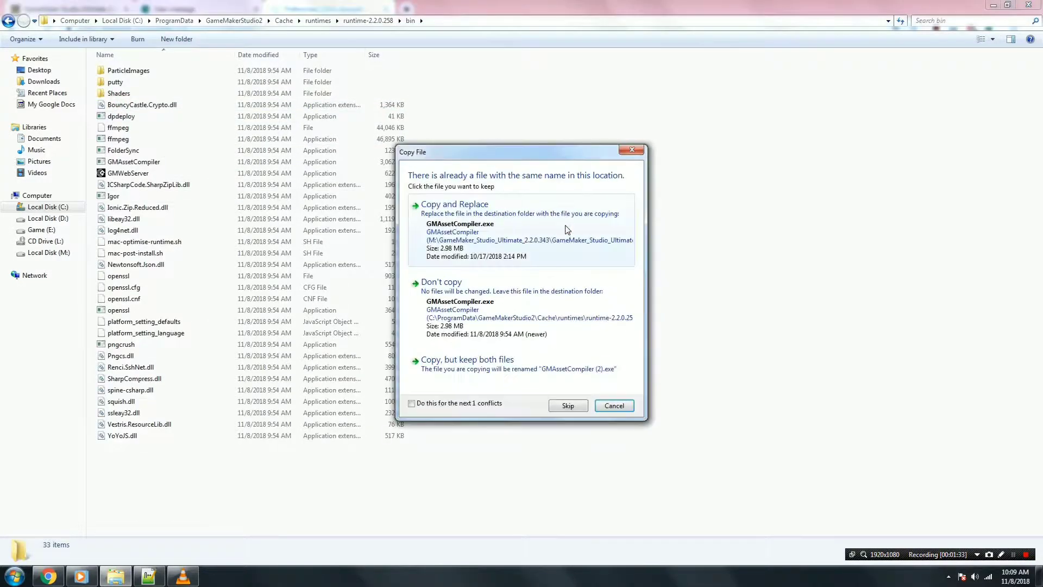
left_click(413, 403)
left_click(511, 242)
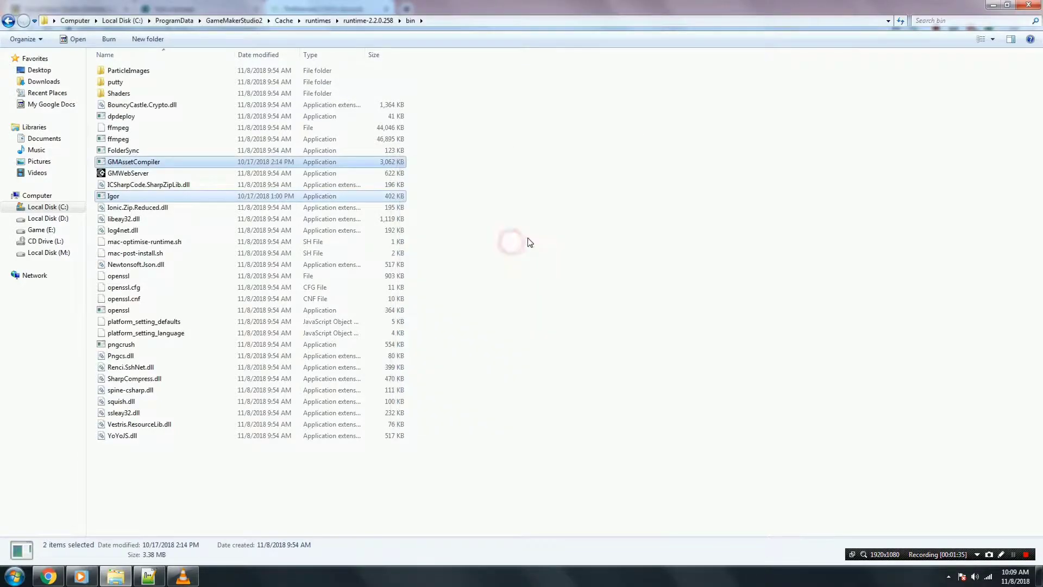
left_click(552, 205)
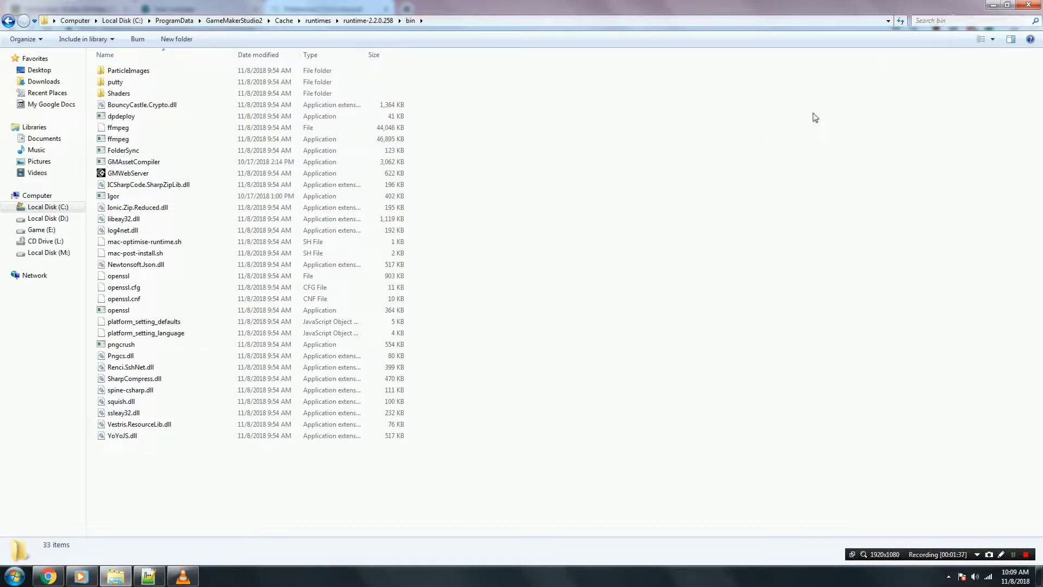
left_click(725, 265)
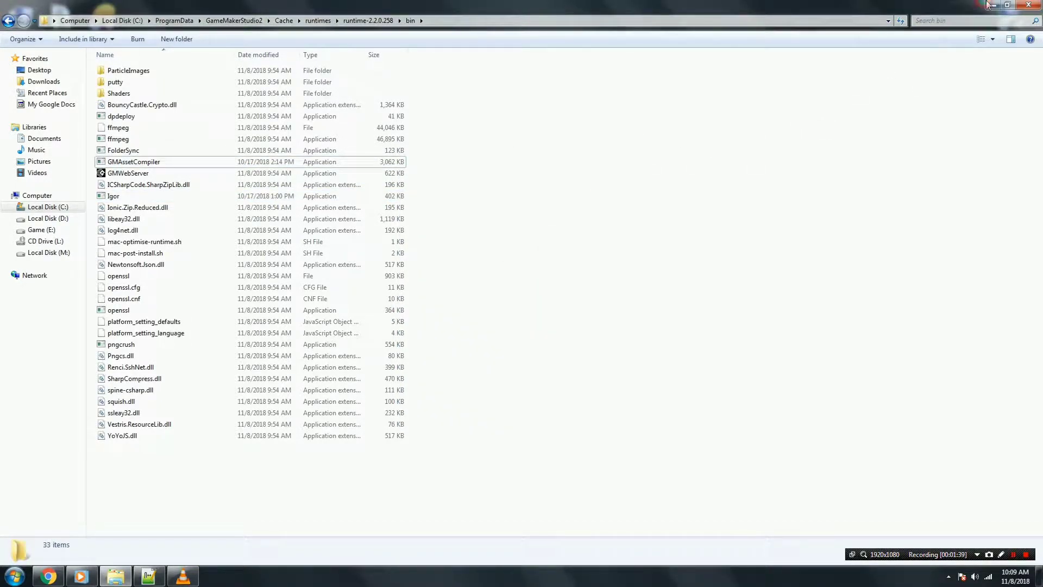
left_click(990, 5)
Run GameMaker Studio 2 as administrator, confirm About shows IDE 2.2.0.343 online, then exit.
right_click(103, 239)
left_click(142, 281)
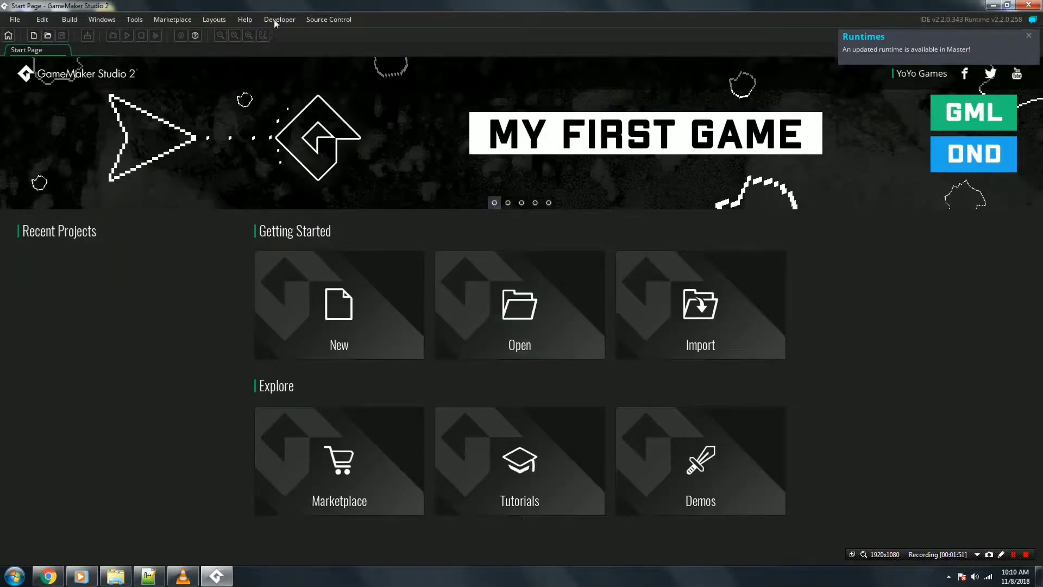
left_click(244, 19)
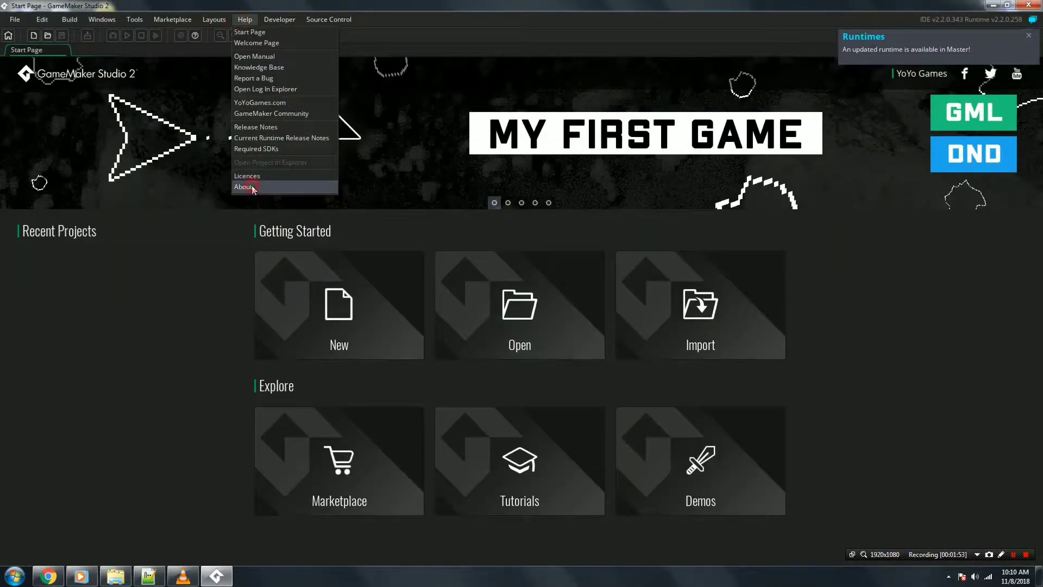
left_click(252, 184)
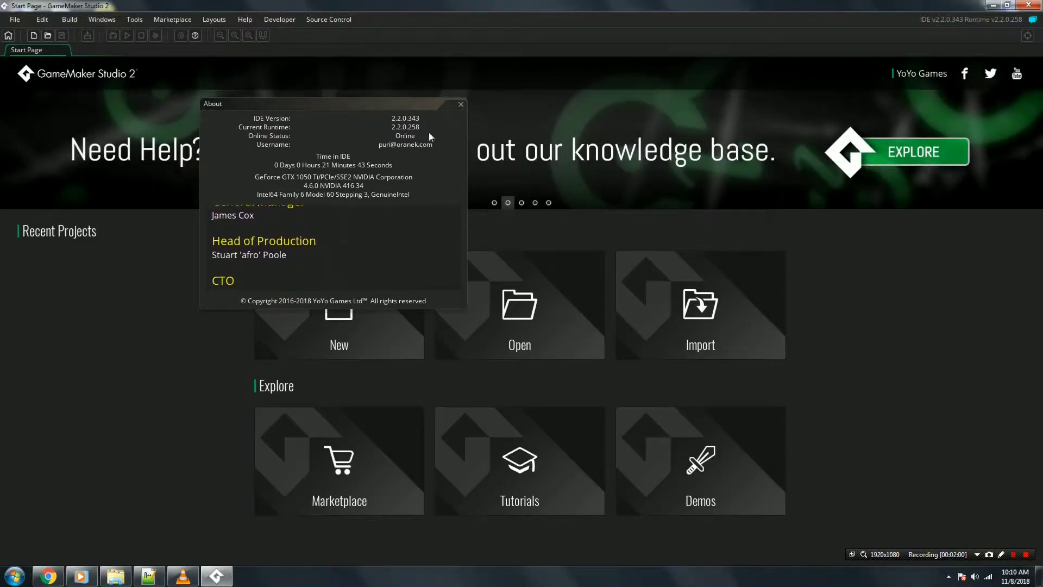
left_click(460, 105)
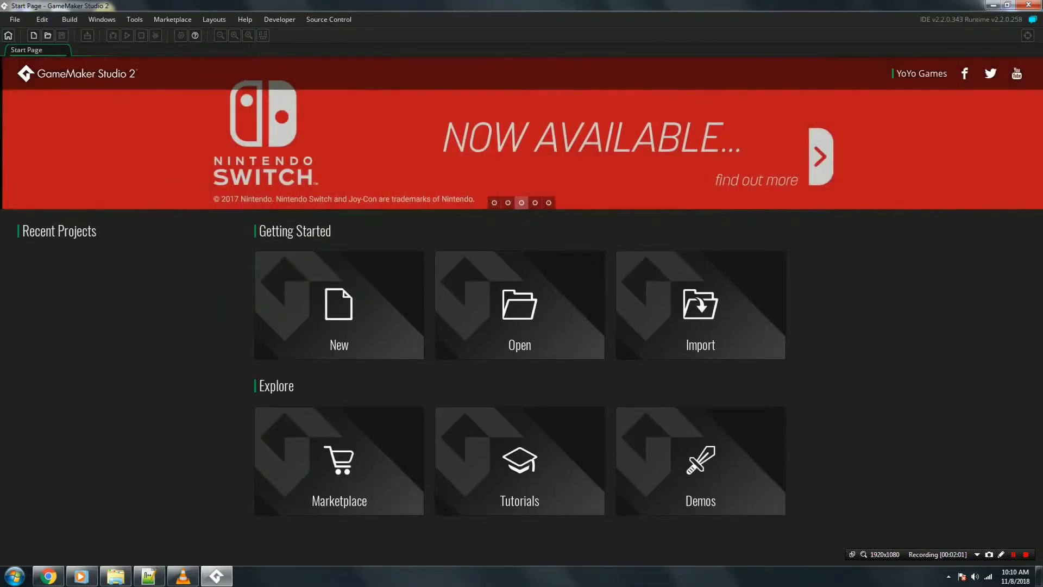
left_click(1030, 5)
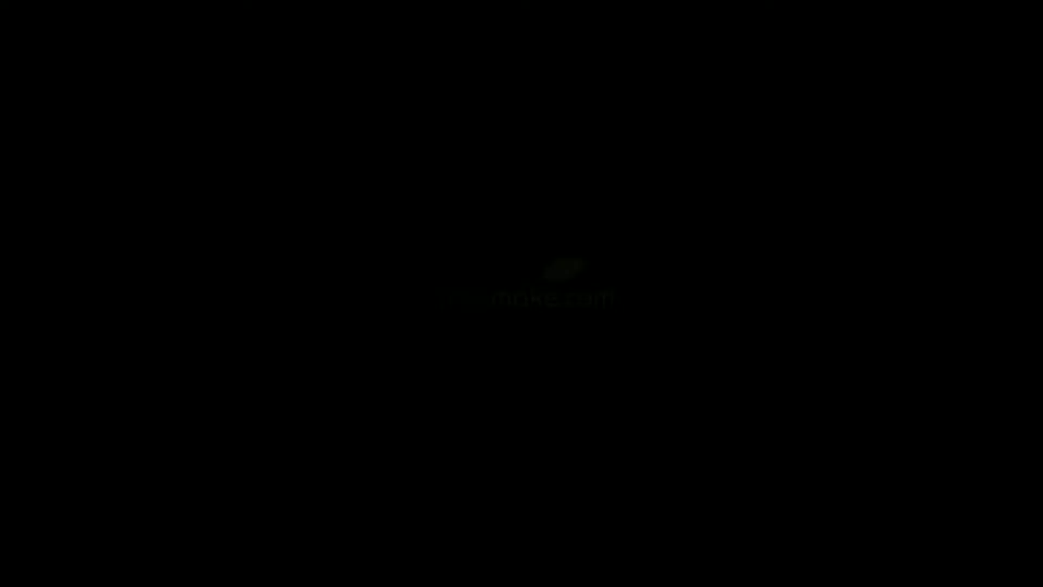